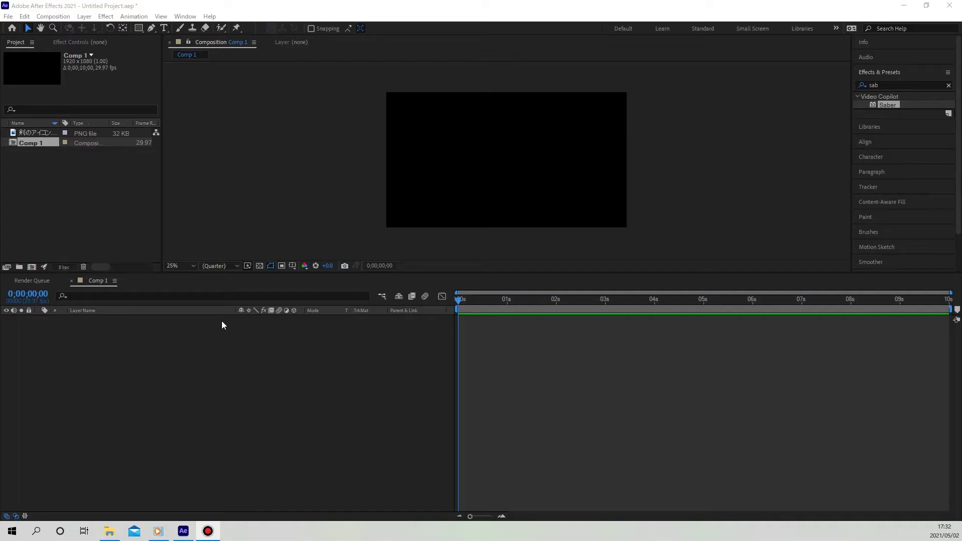
Add the sword PNG to Comp 1 and rotate it diagonally to about −100°
{"action": "left_click_drag", "start_coordinate": [38, 133], "coordinate": [168, 363]}
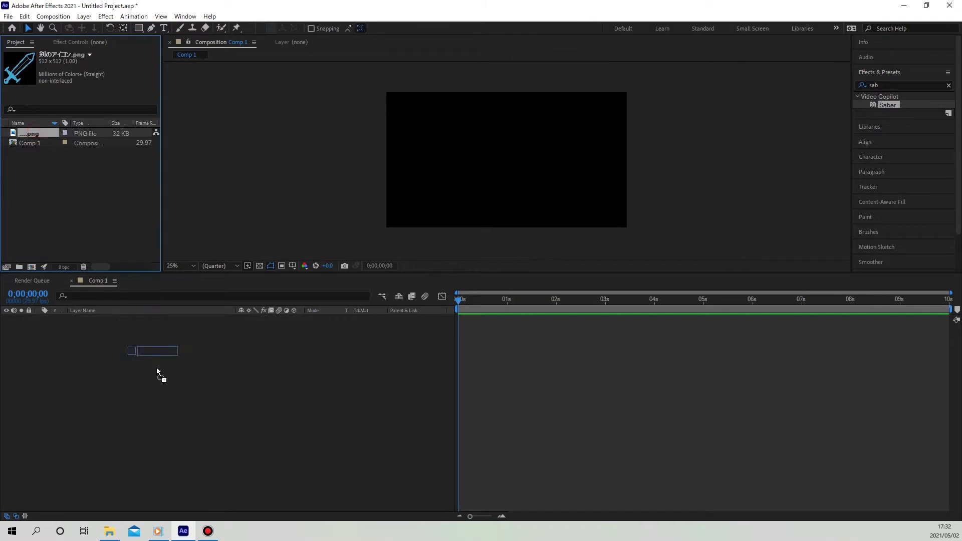
{"action": "left_click", "coordinate": [221, 362]}
{"action": "left_click", "coordinate": [210, 321]}
{"action": "key", "text": "r"}
{"action": "left_click_drag", "start_coordinate": [252, 329], "coordinate": [220, 342]}
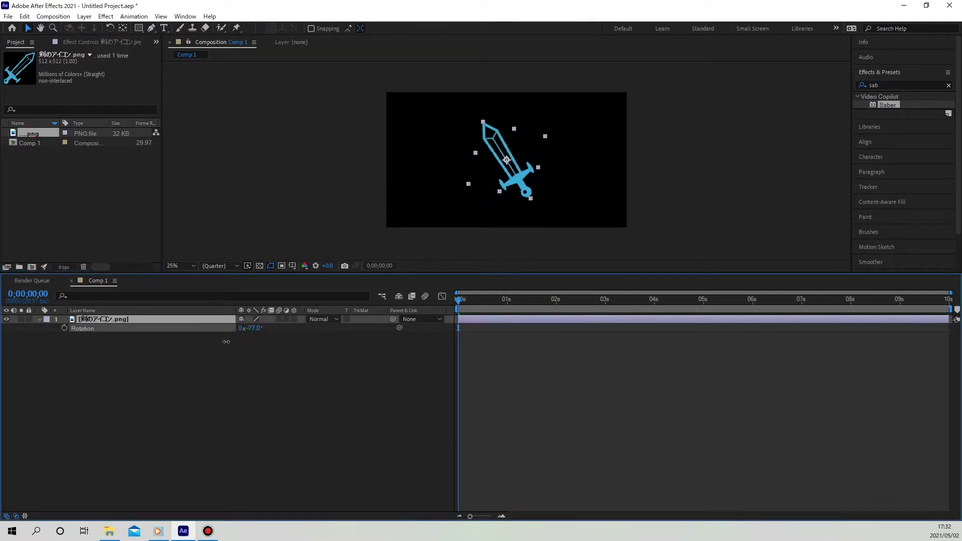
{"action": "left_click_drag", "start_coordinate": [220, 341], "coordinate": [291, 332]}
Scale the sword layer up to 172%
{"action": "left_click", "coordinate": [215, 323]}
{"action": "key", "text": "s"}
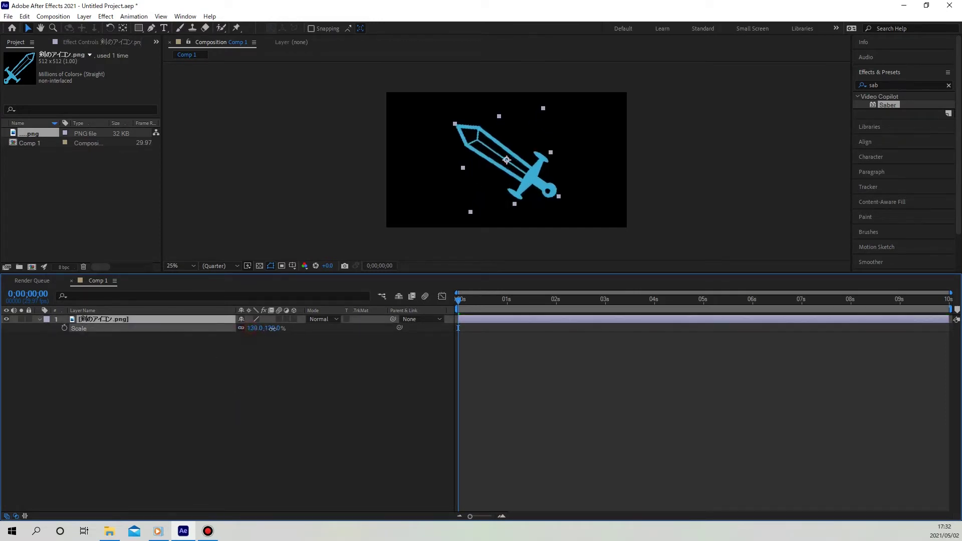
{"action": "left_click", "coordinate": [276, 399]}
{"action": "left_click", "coordinate": [166, 319]}
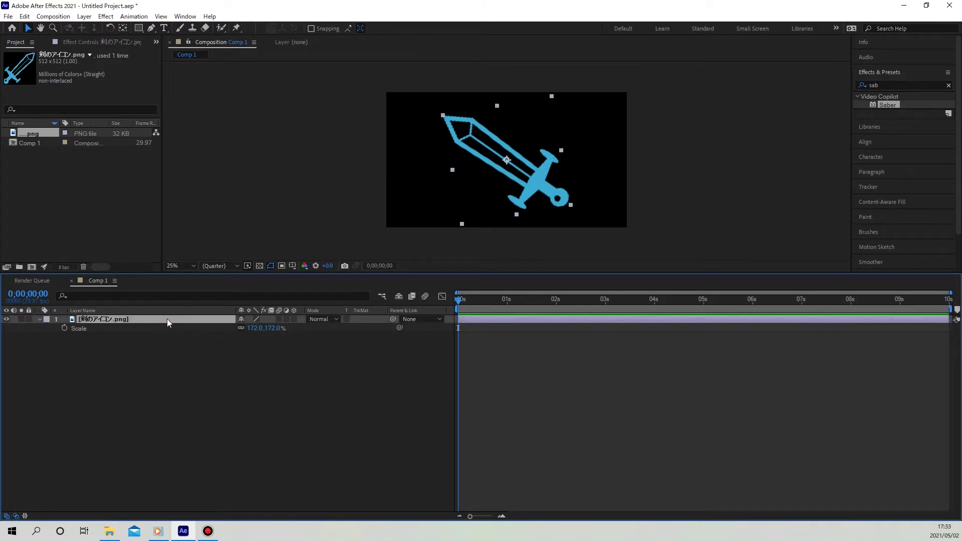
{"action": "left_click", "coordinate": [84, 16]}
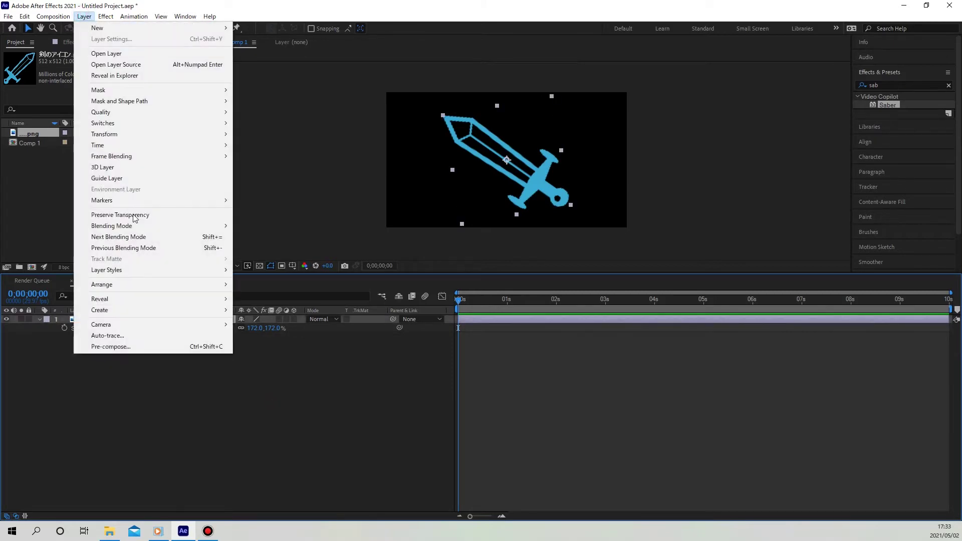
{"action": "left_click", "coordinate": [118, 334]}
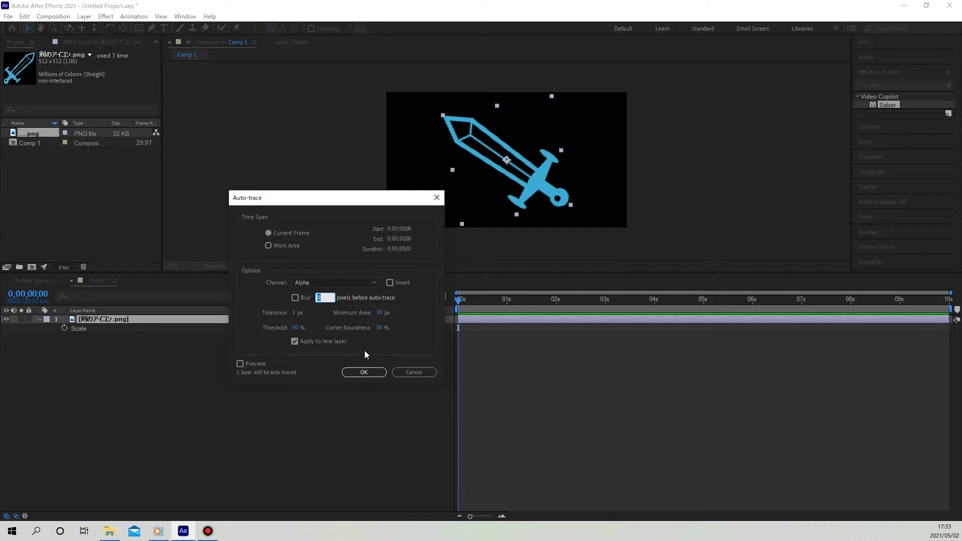
{"action": "left_click", "coordinate": [364, 372]}
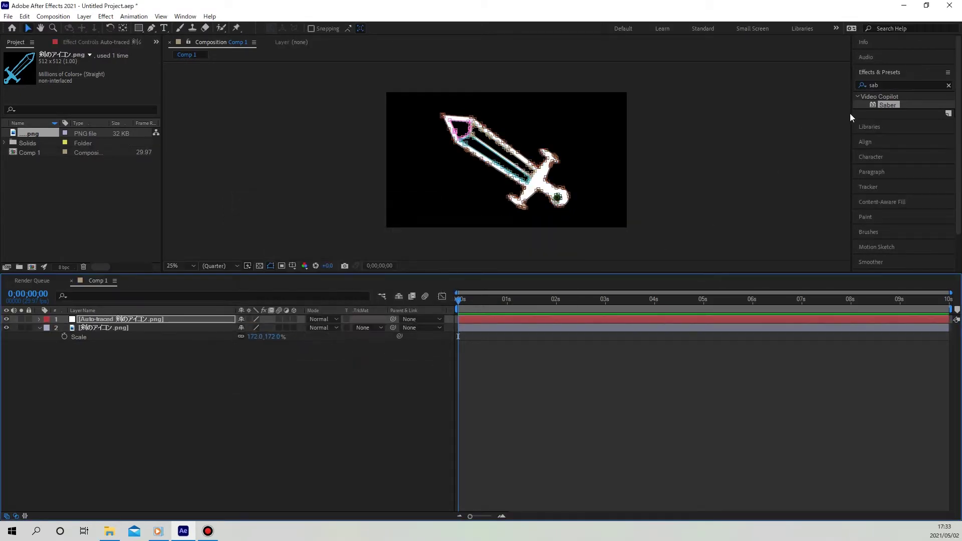
{"action": "double_click", "coordinate": [883, 105]}
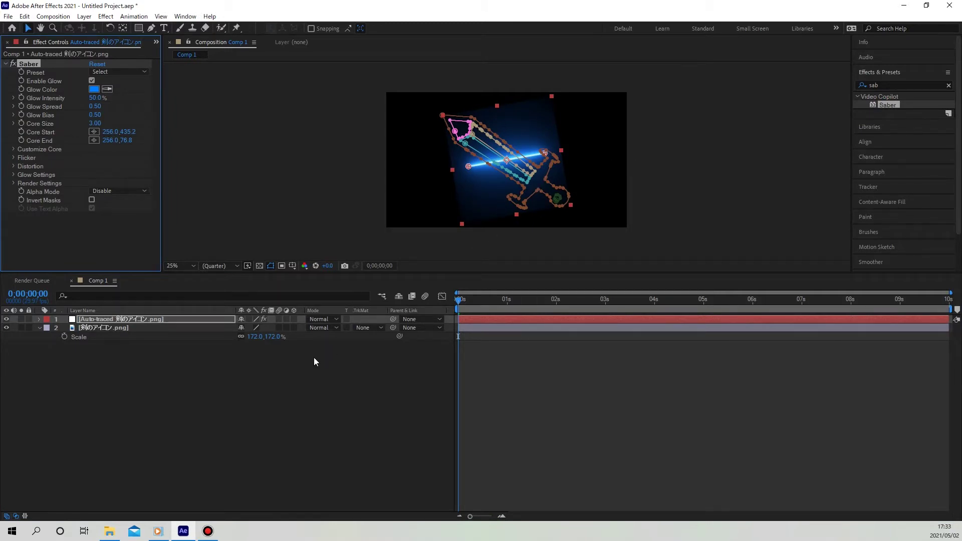
{"action": "key", "text": "Delete"}
{"action": "key", "text": "Delete"}
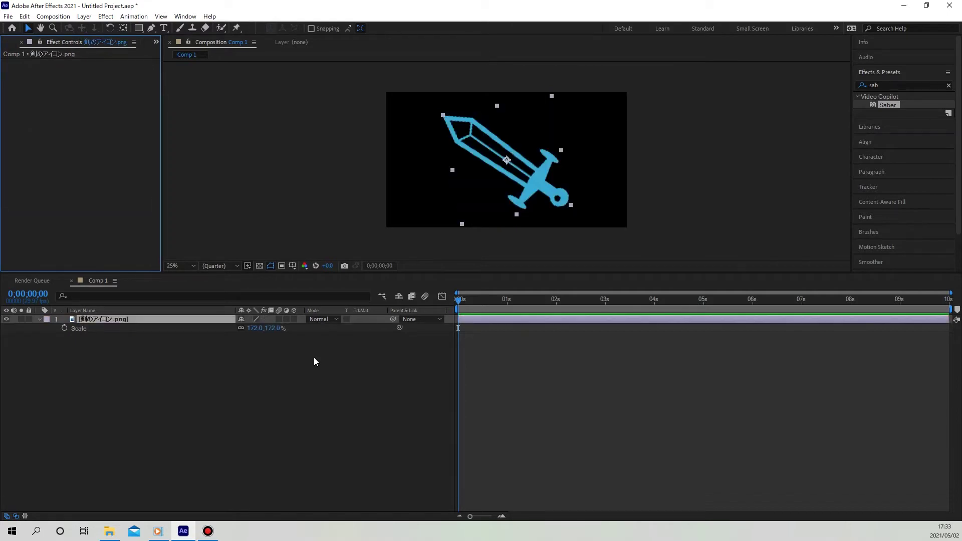
Pre-compose the sword layer into a new composition
{"action": "left_click", "coordinate": [315, 361]}
{"action": "left_click", "coordinate": [188, 322]}
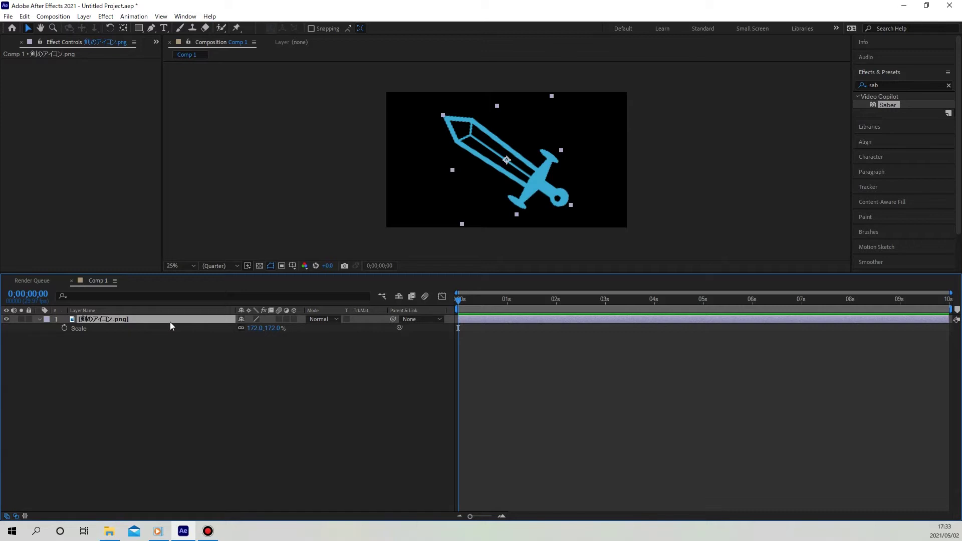
{"action": "right_click", "coordinate": [170, 322]}
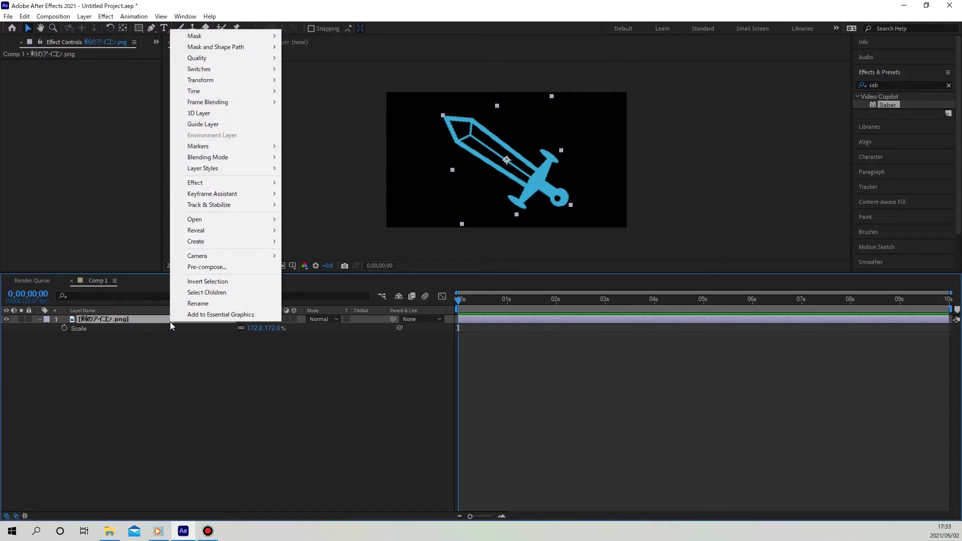
{"action": "left_click", "coordinate": [206, 267]}
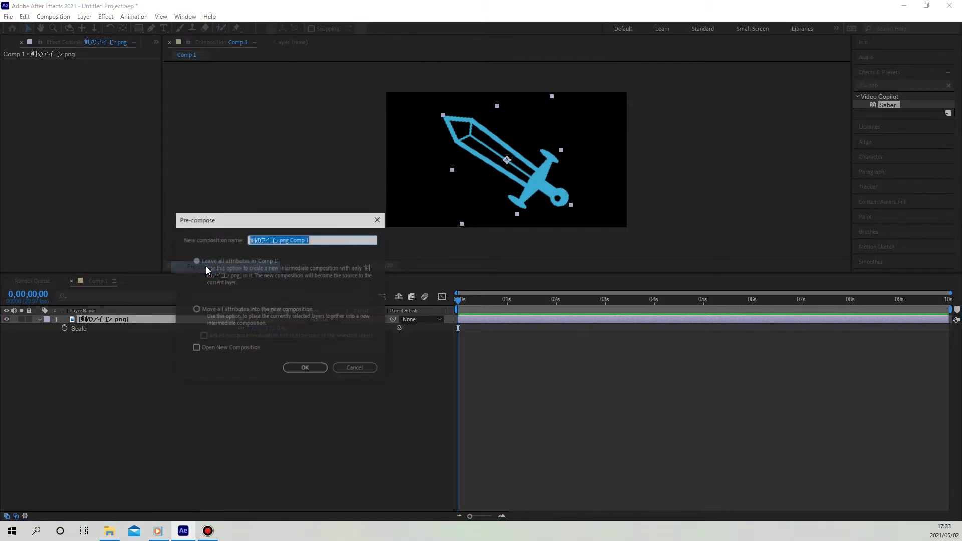
{"action": "left_click", "coordinate": [312, 366]}
{"action": "right_click", "coordinate": [182, 321]}
{"action": "left_click", "coordinate": [93, 72]}
Resize the sword precomp's composition to 1920×1080
{"action": "key", "text": "ctrl+0"}
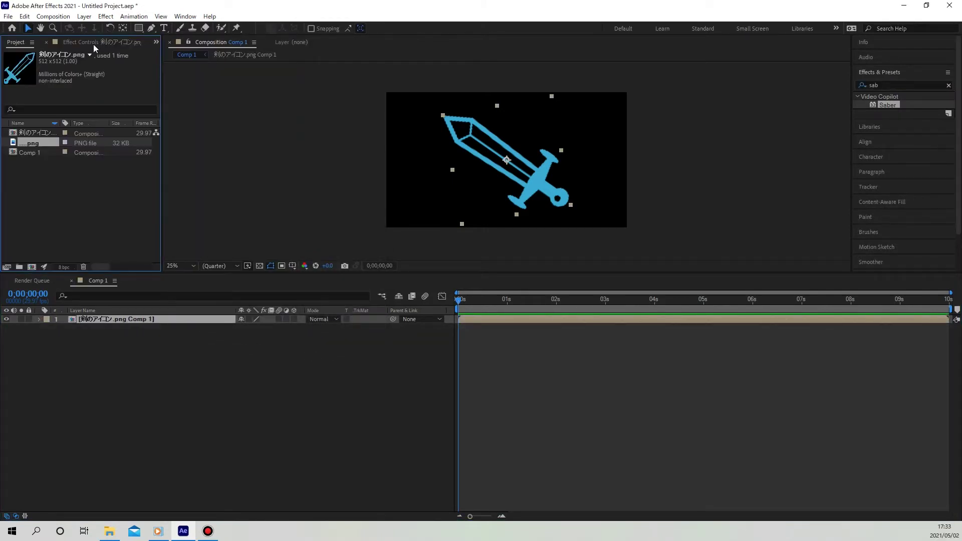
{"action": "left_click", "coordinate": [44, 135]}
{"action": "right_click", "coordinate": [44, 135]}
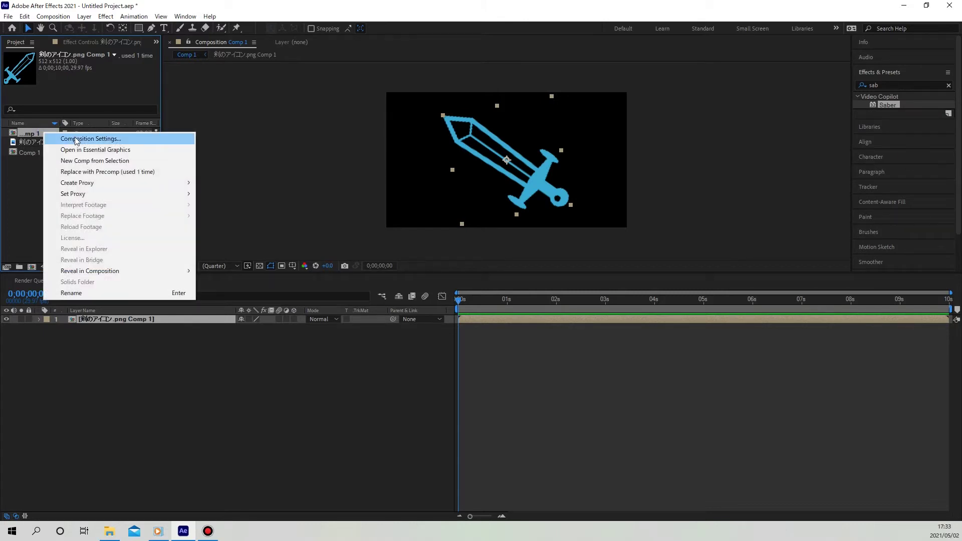
{"action": "left_click", "coordinate": [77, 139]}
{"action": "left_click", "coordinate": [530, 171]}
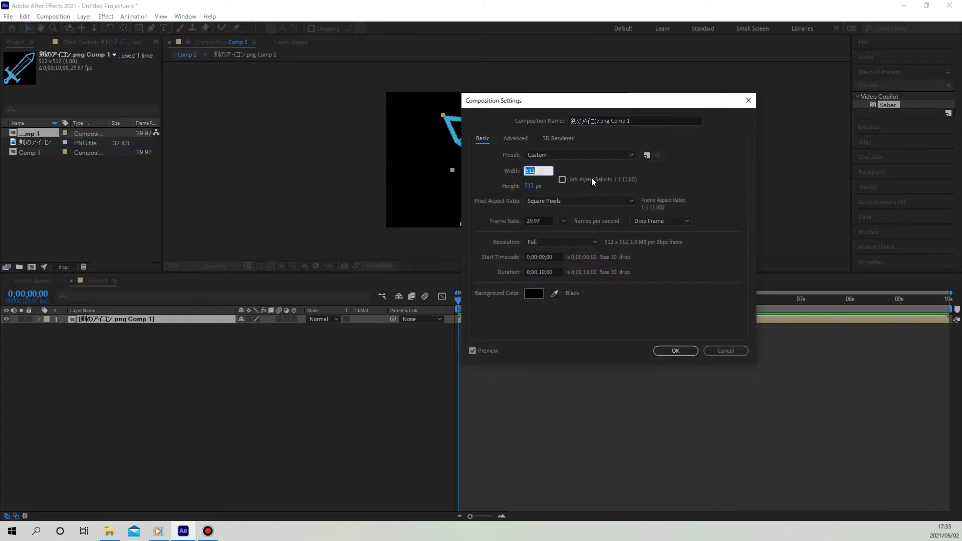
{"action": "type", "text": "1920"}
{"action": "key", "text": "Tab"}
{"action": "type", "text": "1080"}
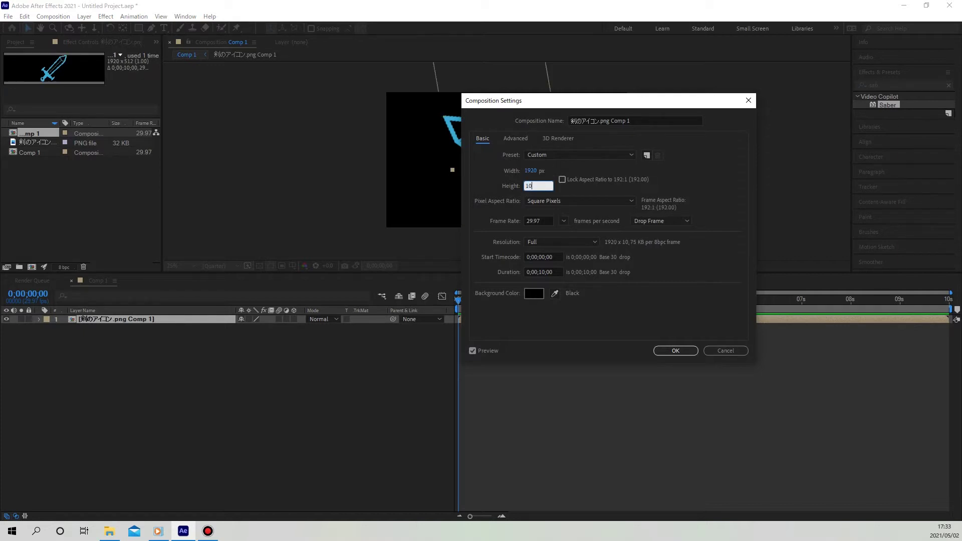
{"action": "key", "text": "Return"}
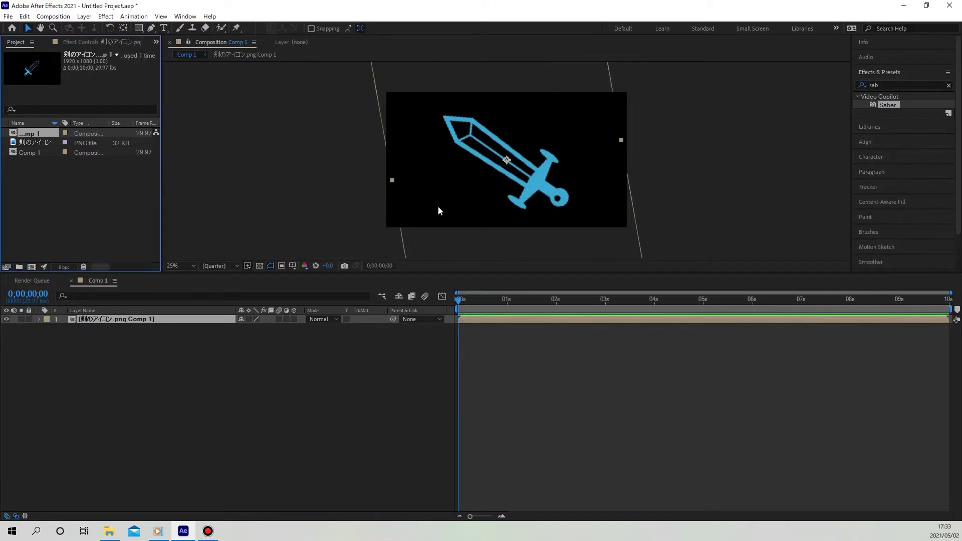
{"action": "left_click", "coordinate": [194, 387]}
{"action": "left_click", "coordinate": [209, 319]}
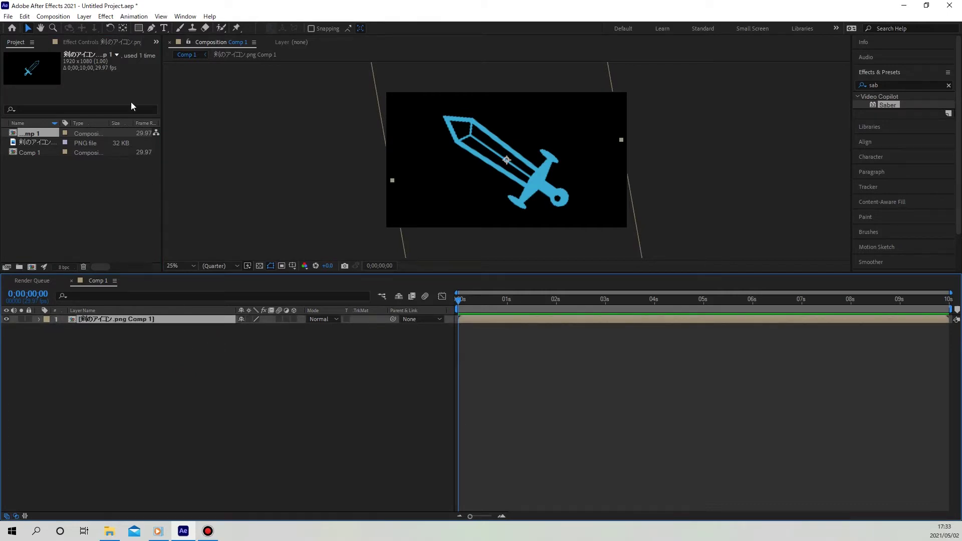
{"action": "left_click", "coordinate": [84, 17]}
Auto-trace the precomp and apply Saber with Core Type set to Layer Masks
{"action": "left_click", "coordinate": [159, 335]}
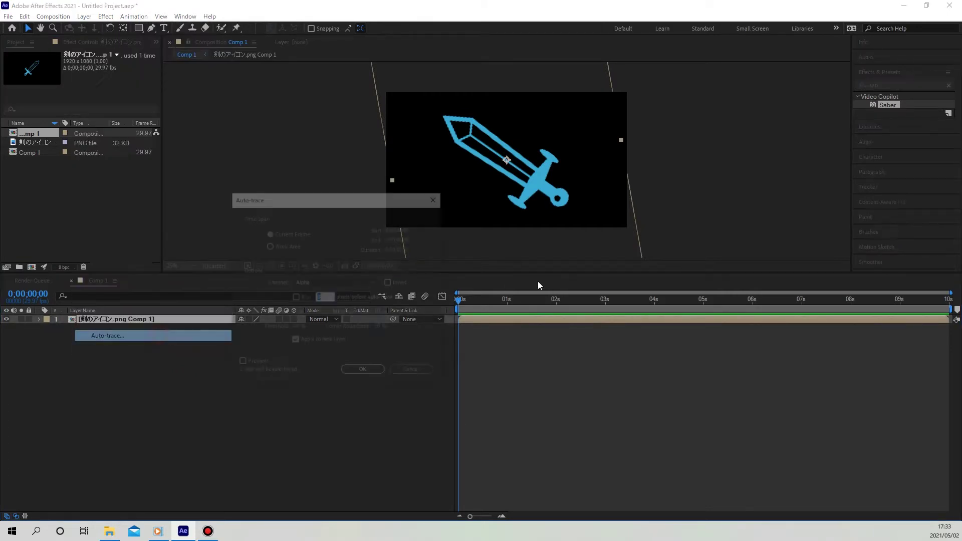
{"action": "left_click", "coordinate": [368, 372]}
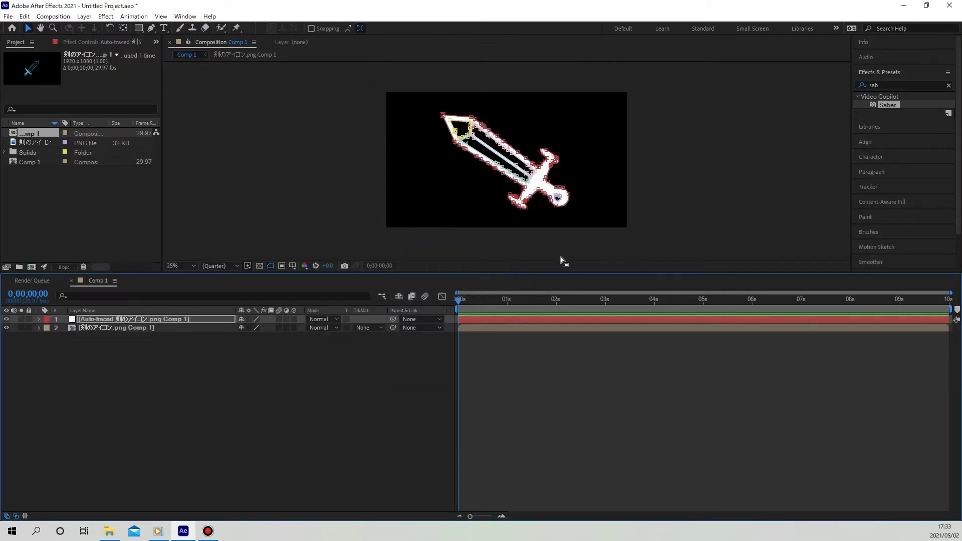
{"action": "double_click", "coordinate": [891, 102]}
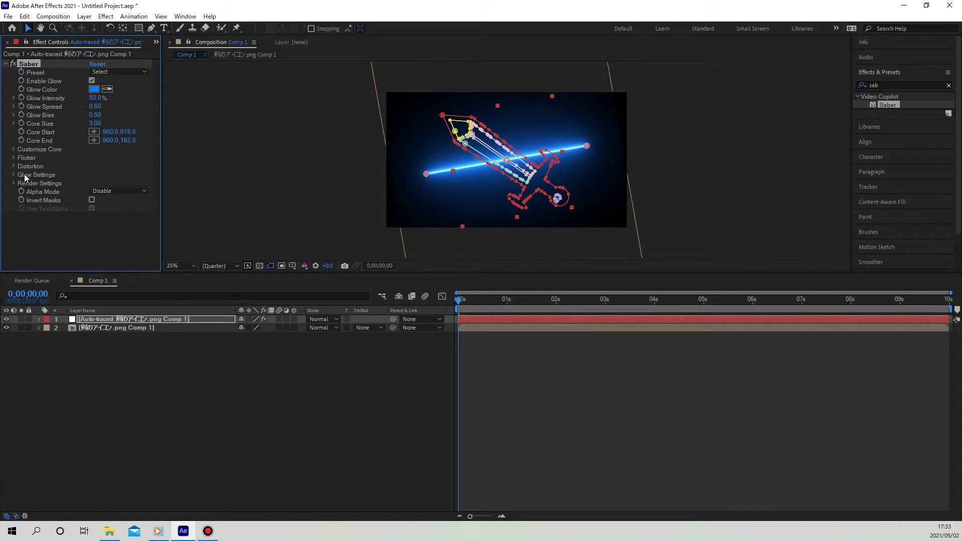
{"action": "left_click", "coordinate": [14, 149]}
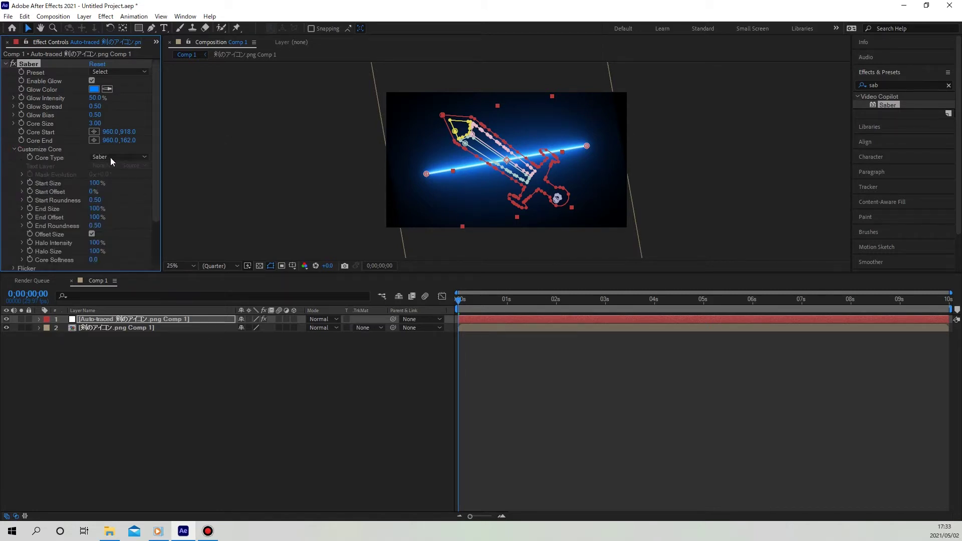
{"action": "left_click", "coordinate": [125, 158]}
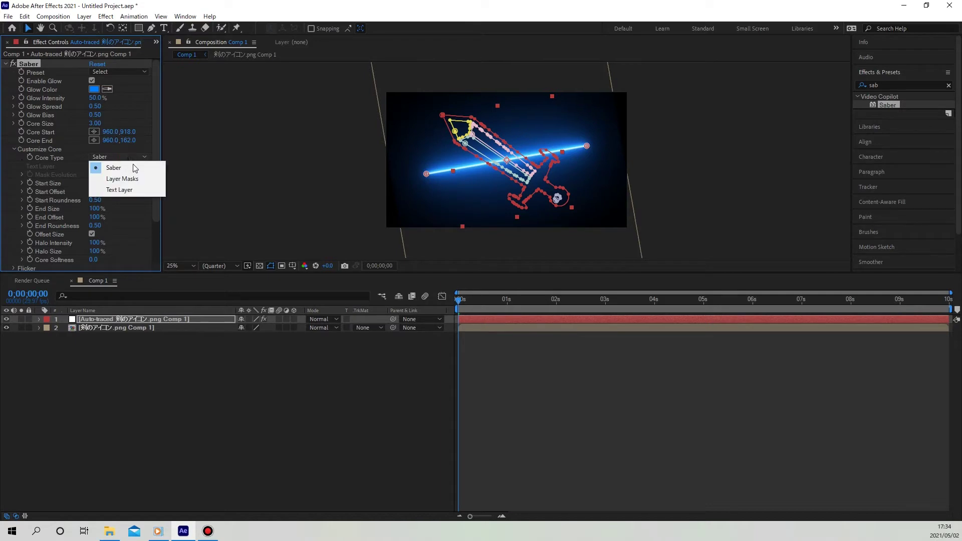
{"action": "left_click", "coordinate": [134, 180]}
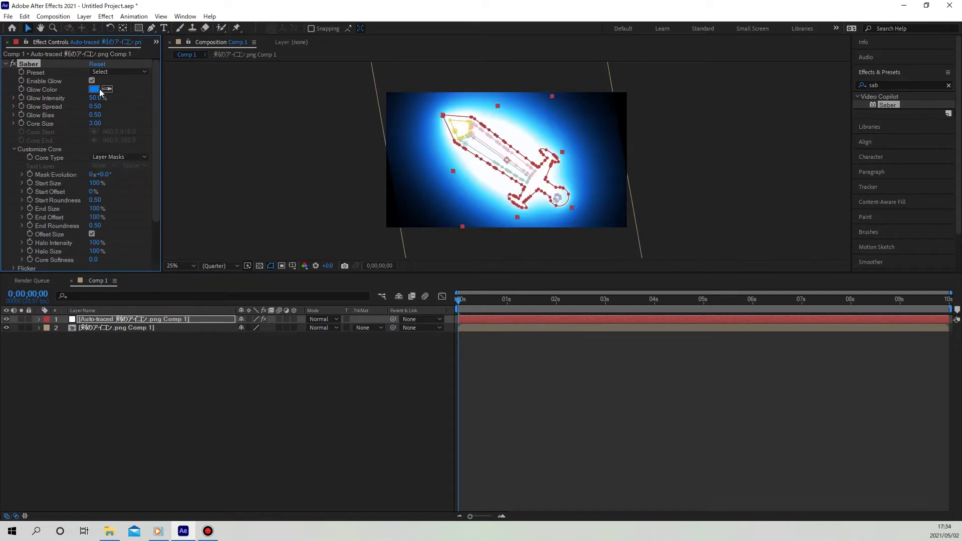
Lower Saber's Glow Intensity to 13% and apply the Thin preset
{"action": "left_click_drag", "start_coordinate": [97, 100], "coordinate": [73, 97]}
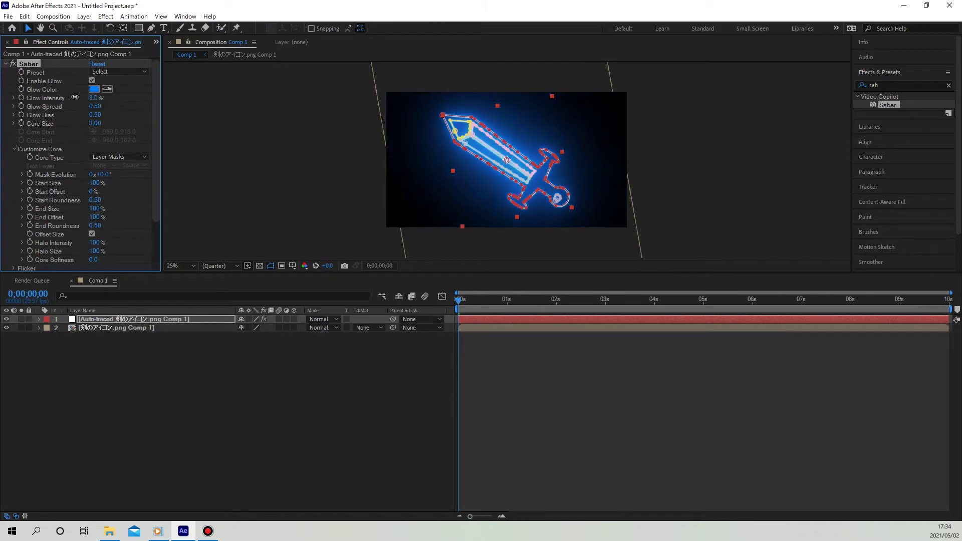
{"action": "left_click", "coordinate": [186, 425]}
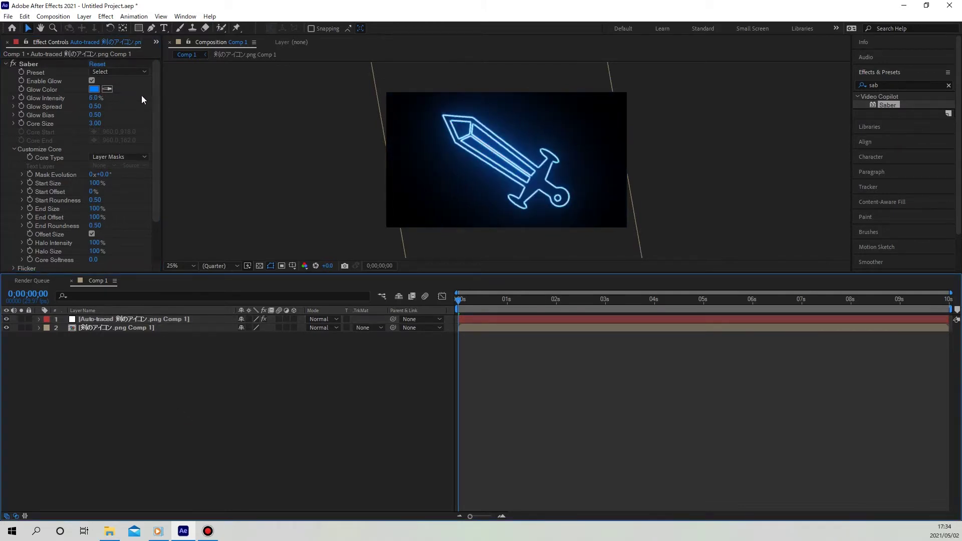
{"action": "left_click", "coordinate": [127, 71]}
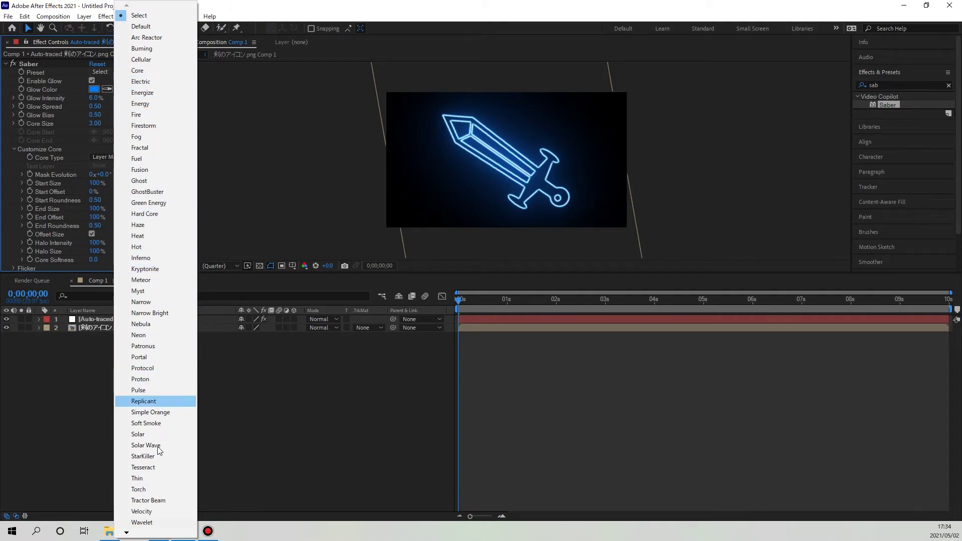
{"action": "left_click", "coordinate": [158, 478]}
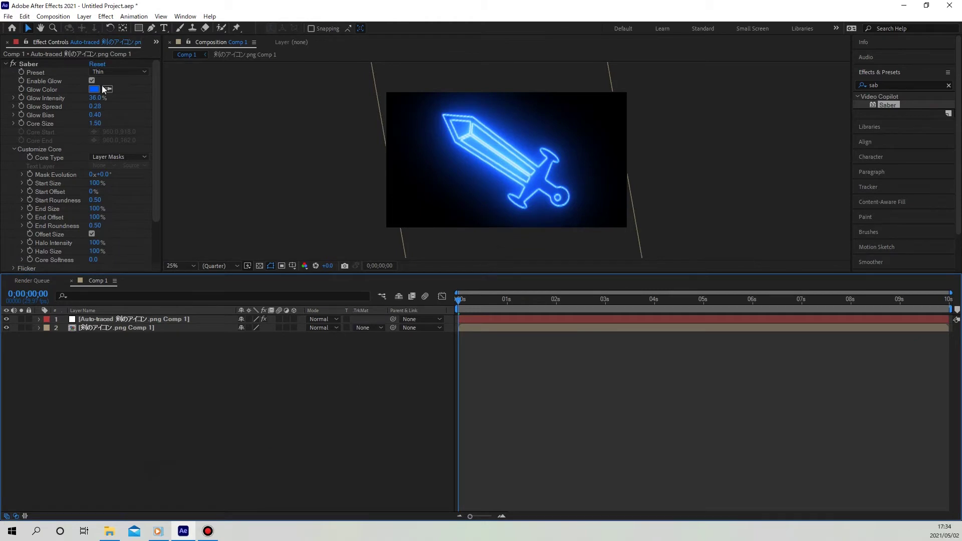
{"action": "left_click", "coordinate": [6, 64]}
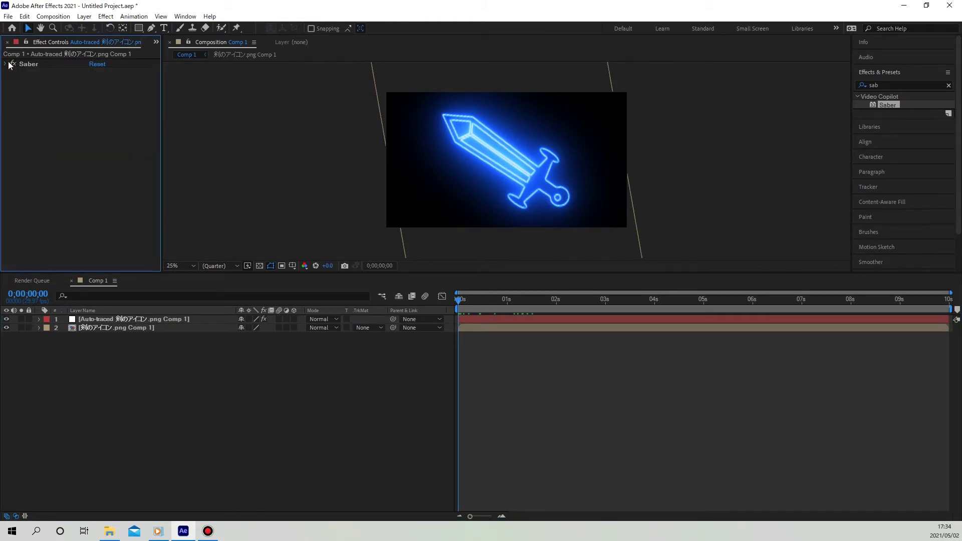
Search 'color em' and apply Color Emboss to the traced sword layer
{"action": "left_click", "coordinate": [909, 85]}
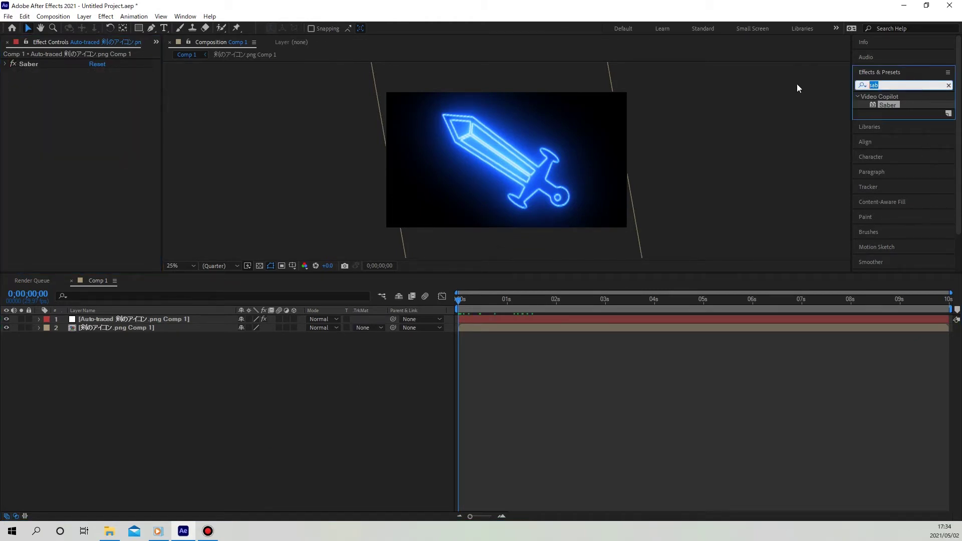
{"action": "key", "text": "BackSpace"}
{"action": "type", "text": "color"}
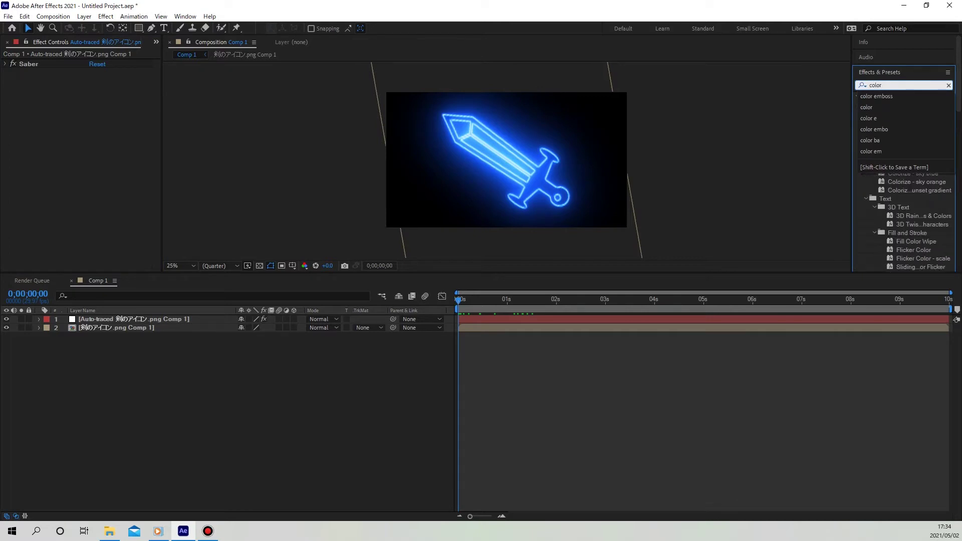
{"action": "type", "text": " em"}
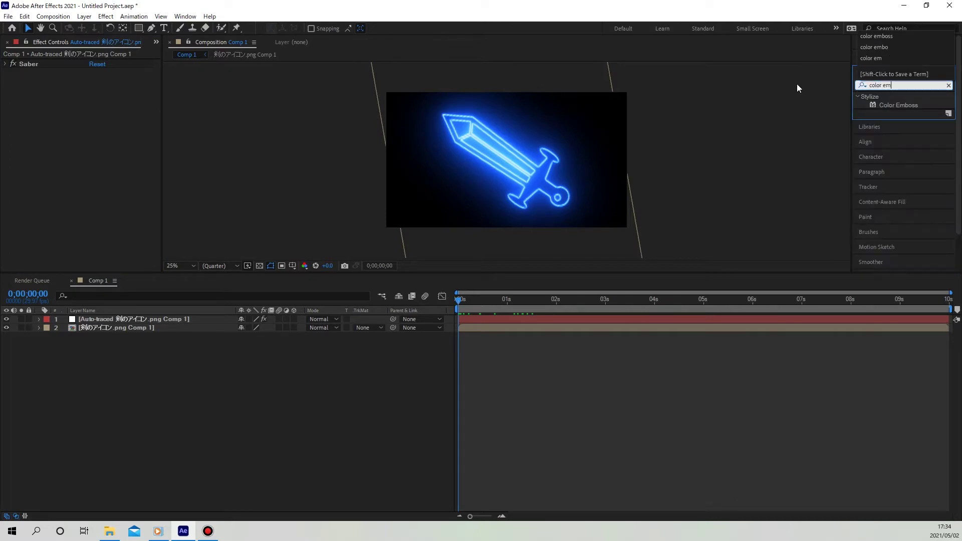
{"action": "left_click_drag", "start_coordinate": [894, 103], "coordinate": [512, 175]}
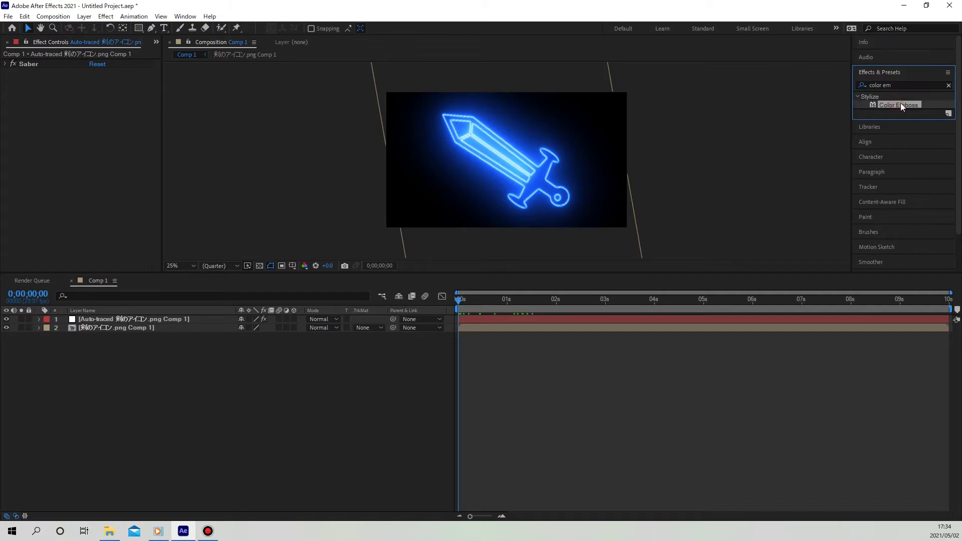
Set Color Emboss Contrast to 128 and make a first Relief adjustment
{"action": "left_click", "coordinate": [95, 109]}
{"action": "type", "text": "00"}
{"action": "key", "text": "Return"}
{"action": "type", "text": "5"}
{"action": "key", "text": "Return"}
{"action": "left_click_drag", "start_coordinate": [96, 119], "coordinate": [110, 119]}
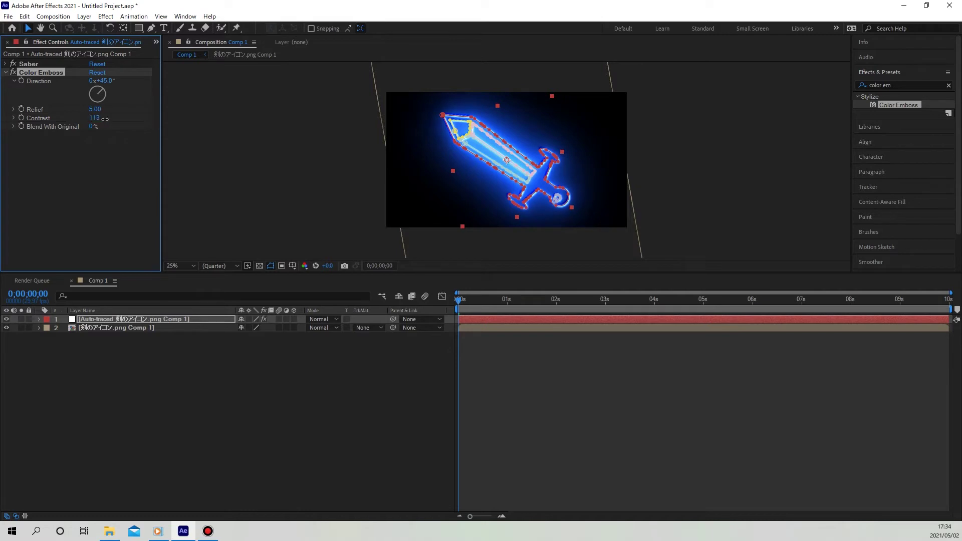
Raise the emboss Relief step by step to 8.50, then select Saber
{"action": "left_click", "coordinate": [444, 489]}
{"action": "left_click_drag", "start_coordinate": [95, 110], "coordinate": [113, 111]}
{"action": "left_click", "coordinate": [307, 409]}
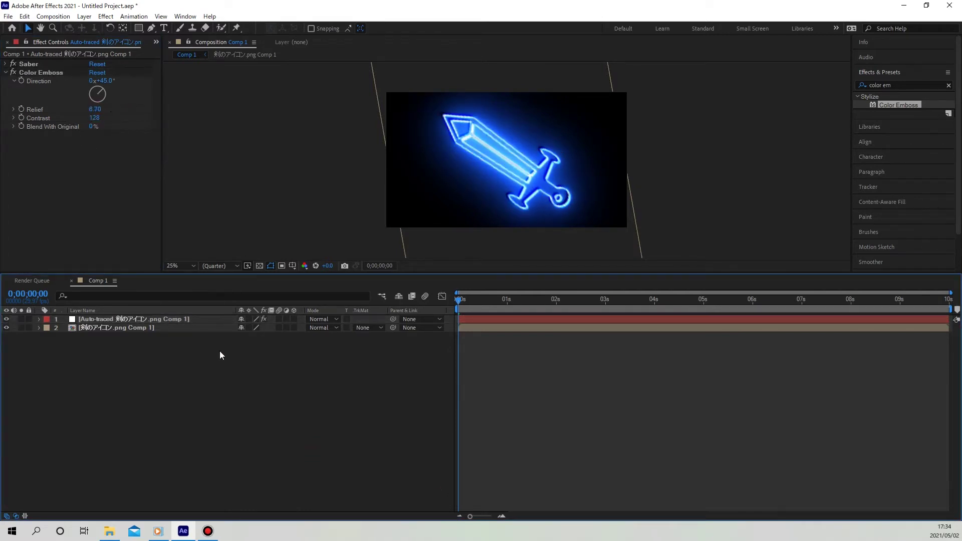
{"action": "left_click_drag", "start_coordinate": [98, 110], "coordinate": [104, 106]}
{"action": "left_click", "coordinate": [276, 383]}
{"action": "left_click_drag", "start_coordinate": [95, 109], "coordinate": [107, 108]}
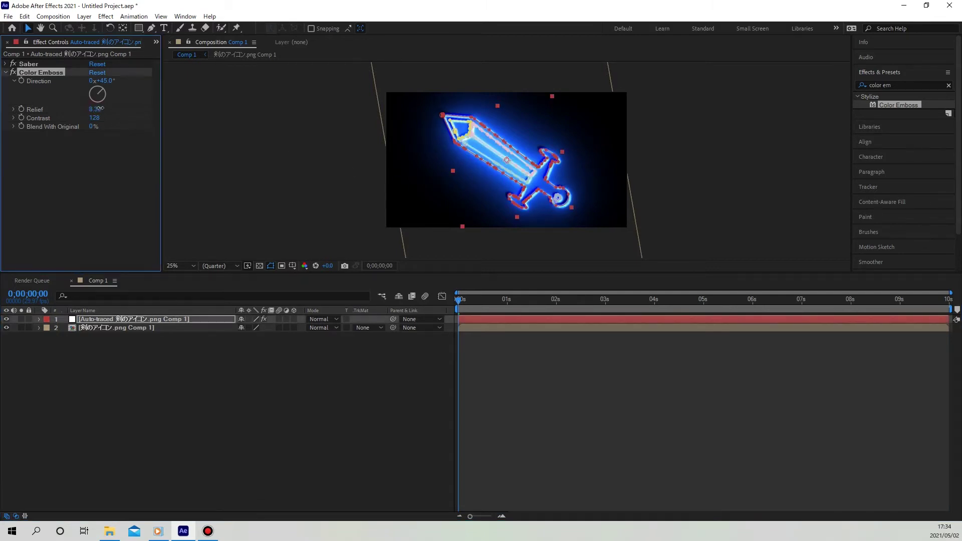
{"action": "left_click", "coordinate": [279, 370]}
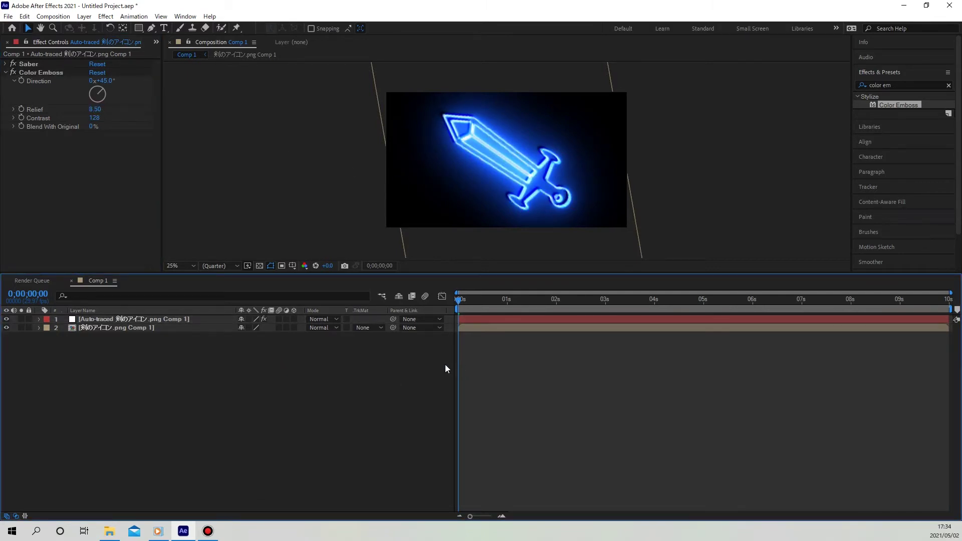
{"action": "left_click", "coordinate": [21, 64]}
{"action": "left_click", "coordinate": [6, 73]}
{"action": "left_click", "coordinate": [208, 439]}
{"action": "left_click", "coordinate": [40, 120]}
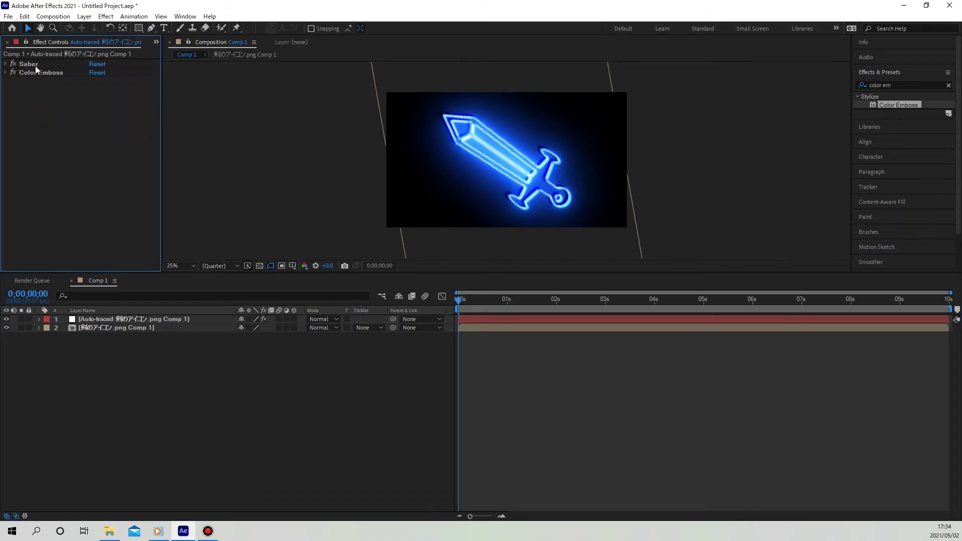
Raise Saber's Glow Intensity to 43%
{"action": "left_click", "coordinate": [35, 65]}
{"action": "left_click", "coordinate": [6, 65]}
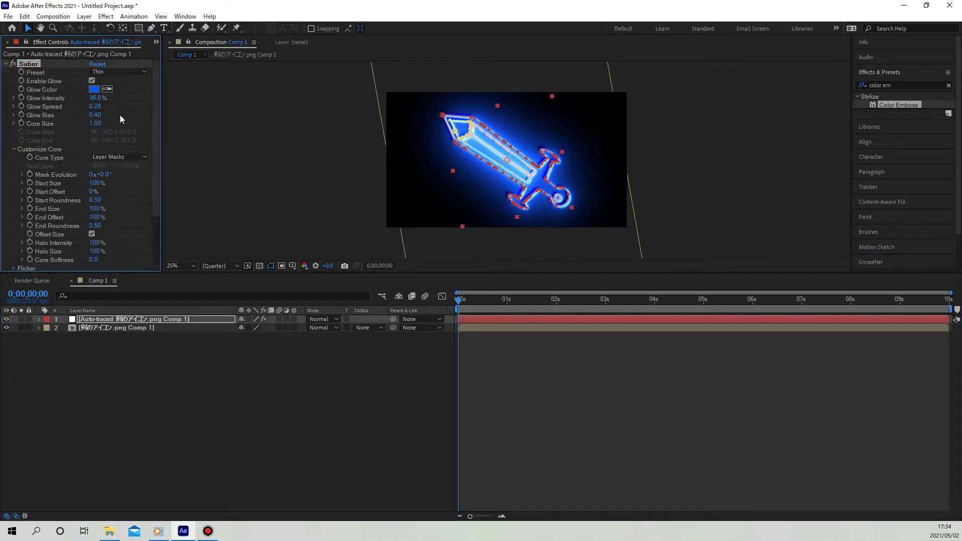
{"action": "left_click_drag", "start_coordinate": [97, 100], "coordinate": [102, 100]}
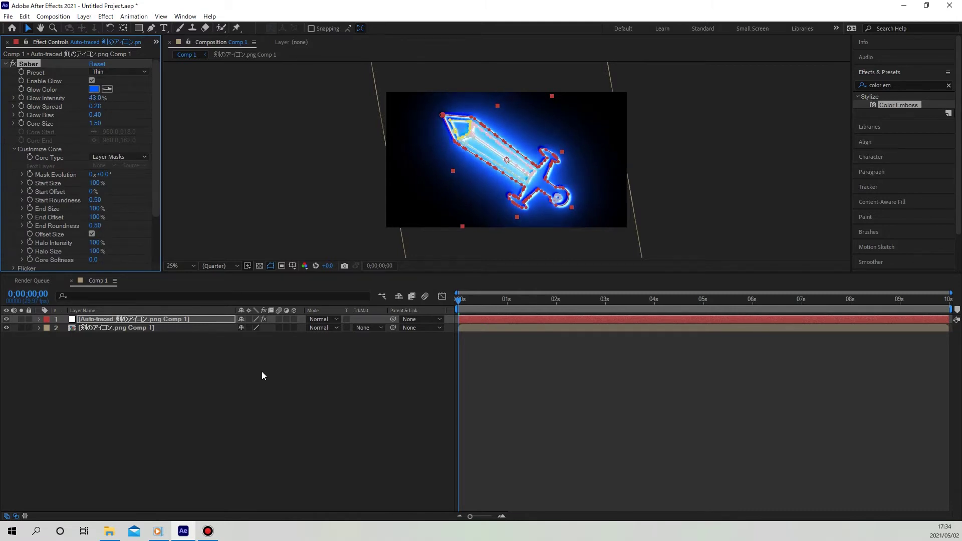
{"action": "left_click", "coordinate": [510, 342]}
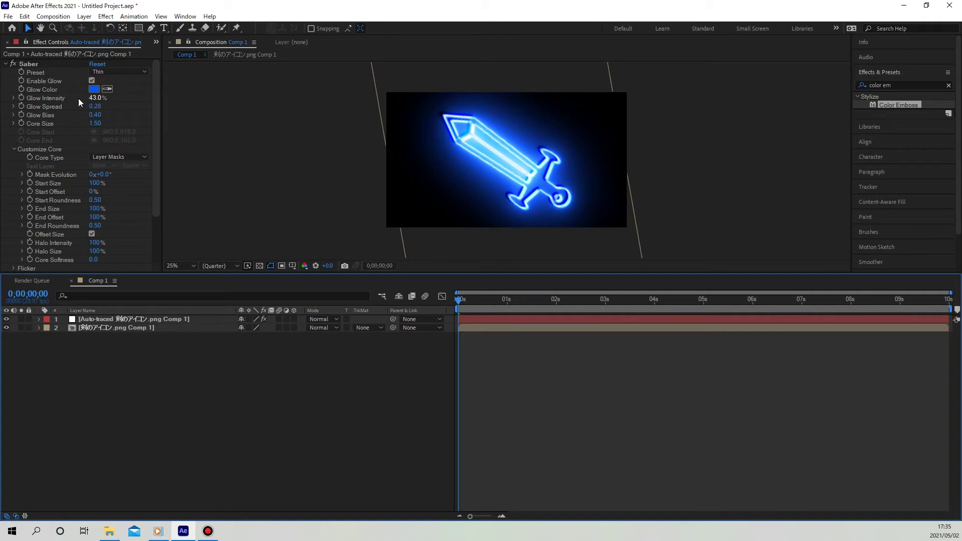
Add an expression to Glow Intensity and insert wiggle() from autocomplete
{"action": "left_click", "coordinate": [21, 98], "text": "alt"}
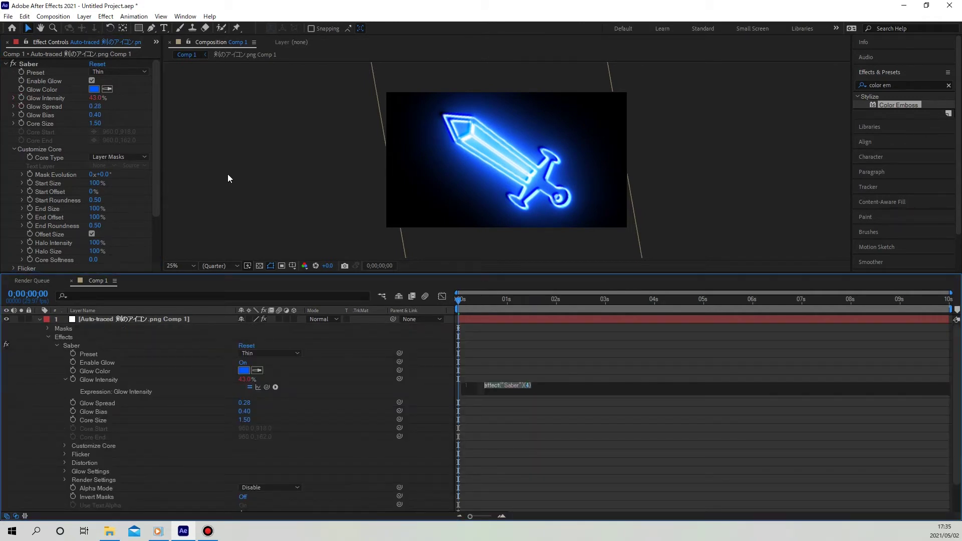
{"action": "type", "text": "time*"}
{"action": "key", "text": "ctrl+a"}
{"action": "key", "text": "BackSpace"}
{"action": "type", "text": "wigg"}
{"action": "key", "text": "Return"}
Commit wiggle(2, 10), preview the flickering glow, and return to 0;00;00;00
{"action": "left_click", "coordinate": [555, 360]}
{"action": "key", "text": "space"}
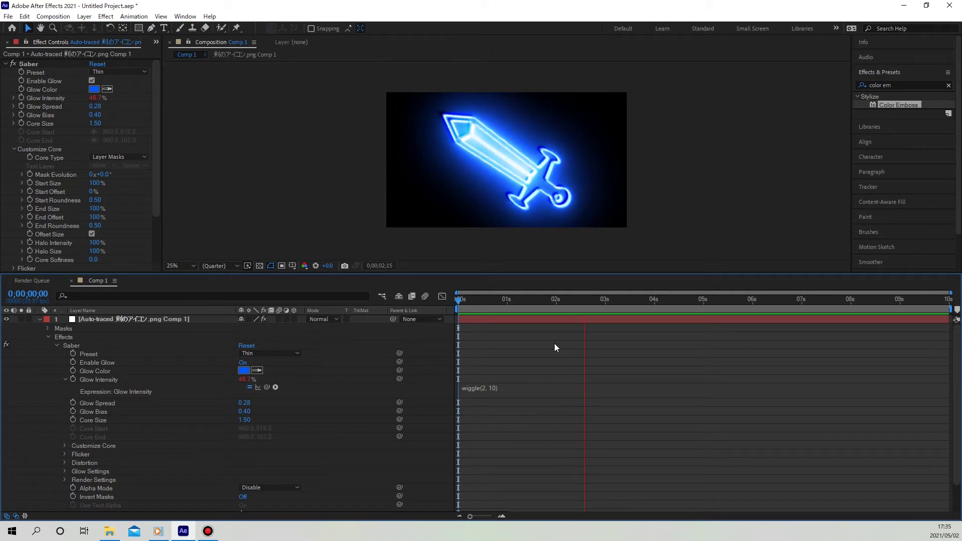
{"action": "key", "text": "space"}
{"action": "mouse_move", "coordinate": [617, 307]}
{"action": "left_mouse_down"}
{"action": "mouse_move", "coordinate": [468, 312]}
{"action": "mouse_move", "coordinate": [663, 311]}
{"action": "mouse_move", "coordinate": [457, 320]}
{"action": "mouse_move", "coordinate": [663, 318]}
{"action": "mouse_move", "coordinate": [452, 328]}
{"action": "mouse_move", "coordinate": [671, 327]}
{"action": "left_mouse_up"}
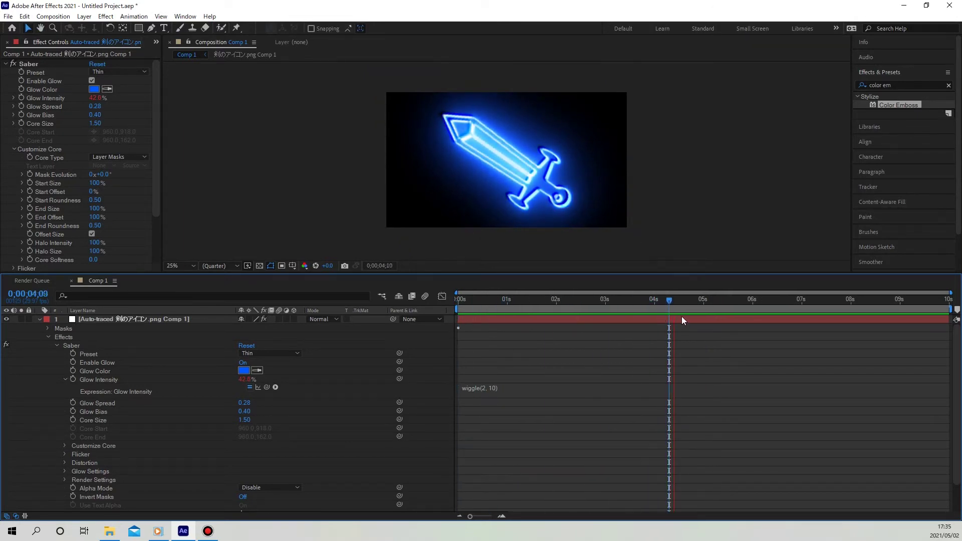
{"action": "left_click", "coordinate": [735, 306]}
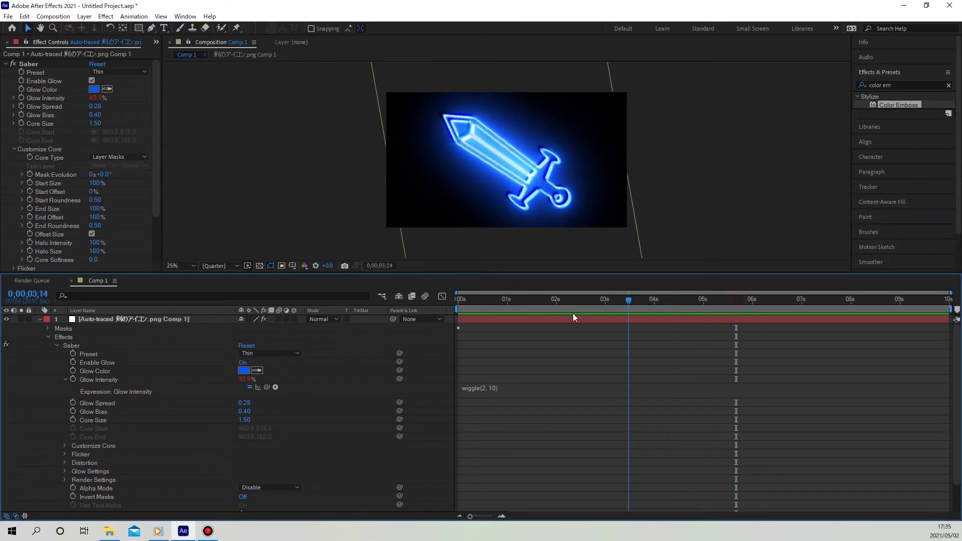
{"action": "left_click_drag", "start_coordinate": [735, 306], "coordinate": [431, 329]}
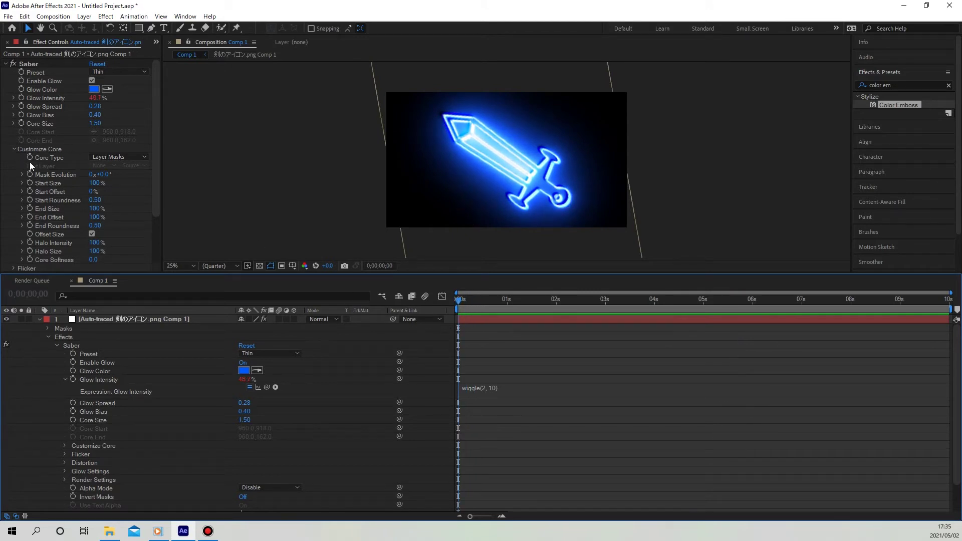
Locate Saber's End Offset property, undoing a trial adjustment
{"action": "scroll", "coordinate": [71, 182], "scroll_direction": "down", "scroll_amount": 2}
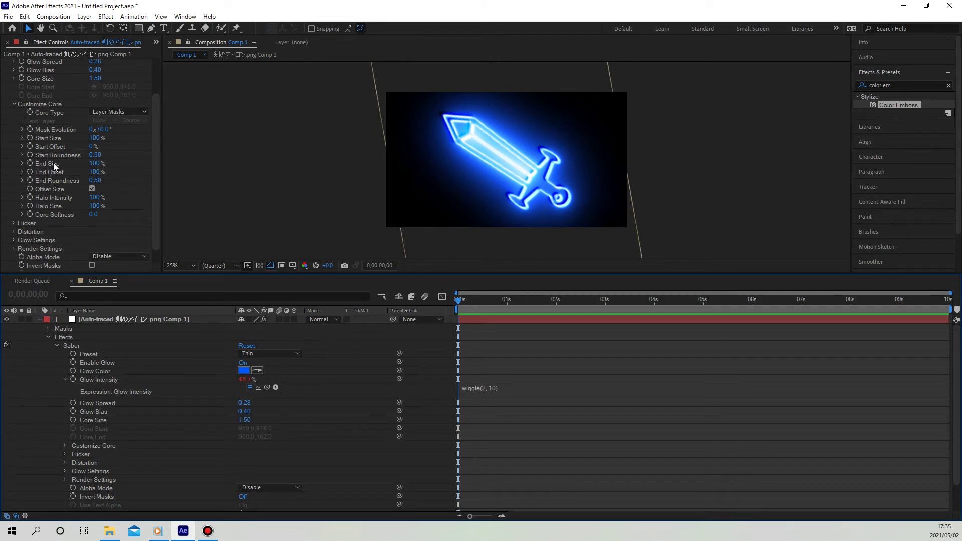
{"action": "scroll", "coordinate": [53, 209], "scroll_direction": "up", "scroll_amount": 2}
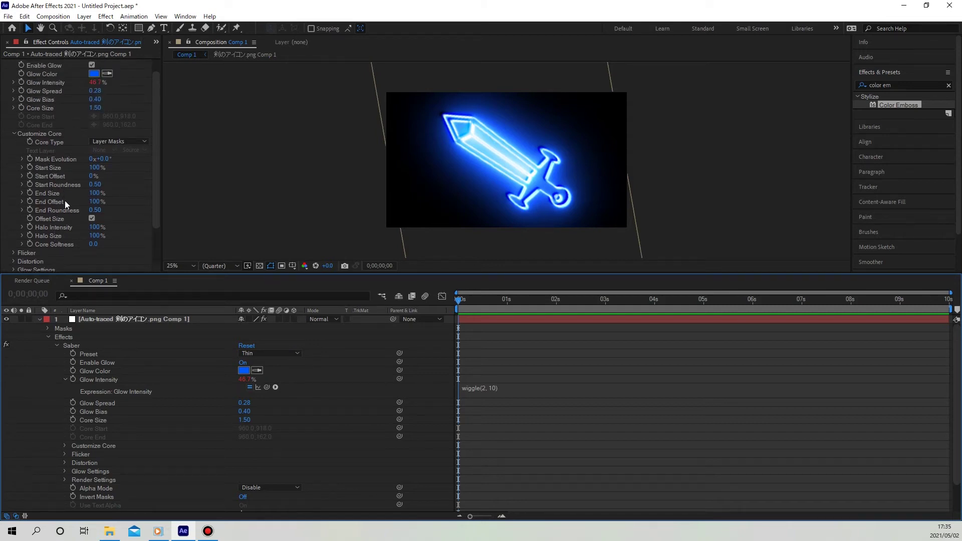
{"action": "left_click_drag", "start_coordinate": [95, 202], "coordinate": [89, 207]}
{"action": "key", "text": "ctrl+z"}
{"action": "left_click", "coordinate": [437, 299]}
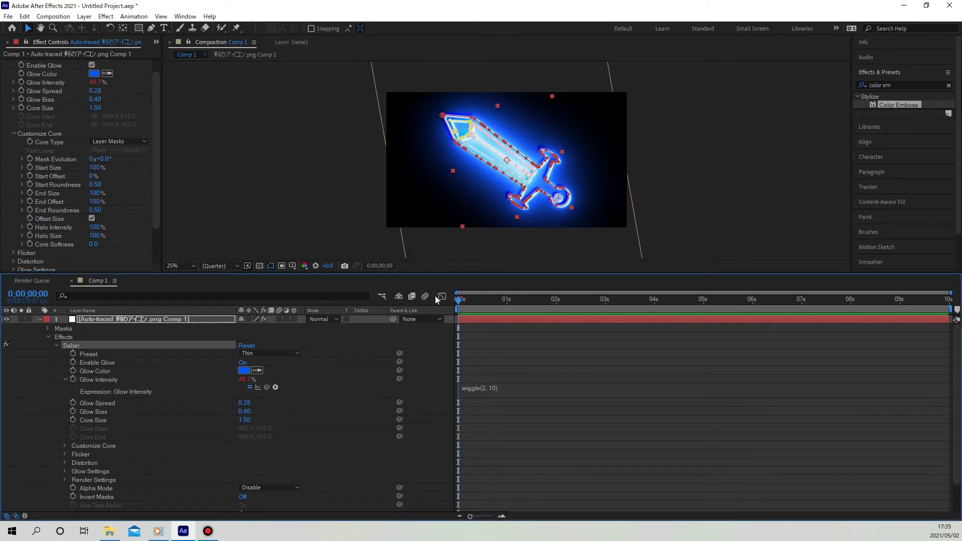
Keyframe End Offset from 0% at the start to 100% at 0;00;03;19 and preview
{"action": "left_click", "coordinate": [46, 203]}
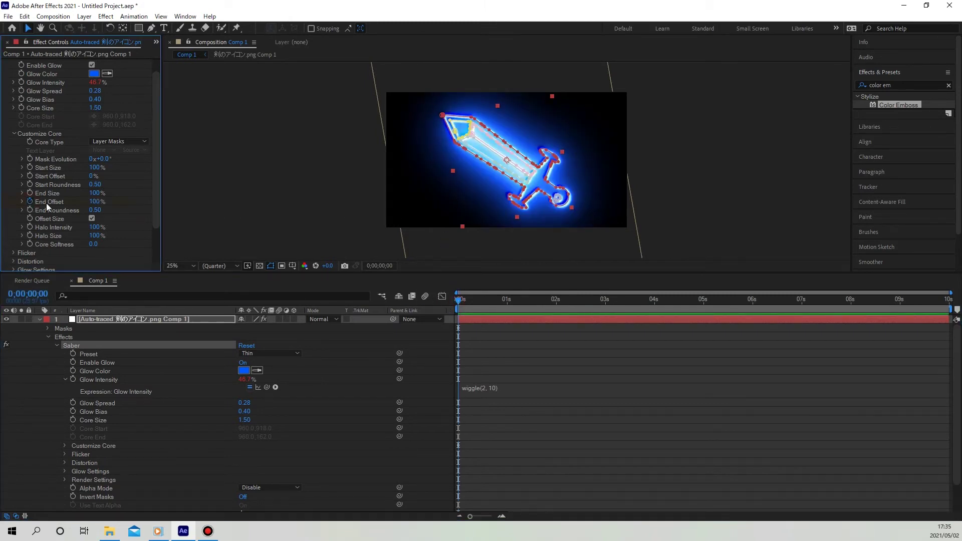
{"action": "left_click_drag", "start_coordinate": [97, 202], "coordinate": [340, 325]}
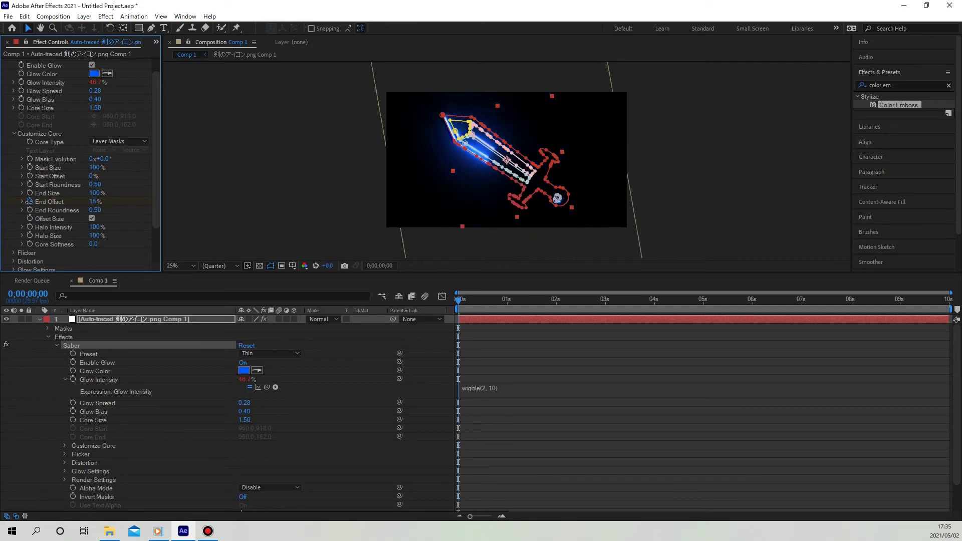
{"action": "left_click_drag", "start_coordinate": [460, 306], "coordinate": [636, 318]}
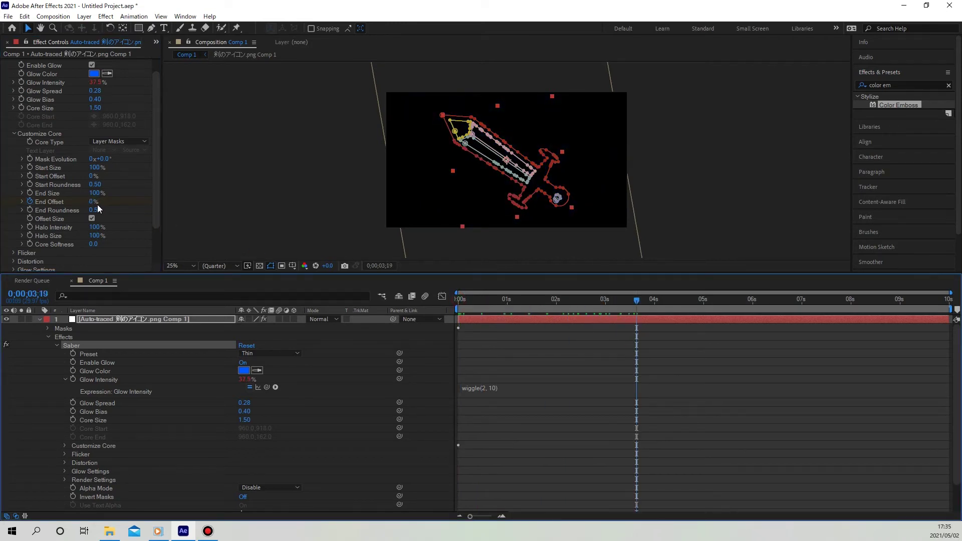
{"action": "left_click_drag", "start_coordinate": [92, 202], "coordinate": [278, 200]}
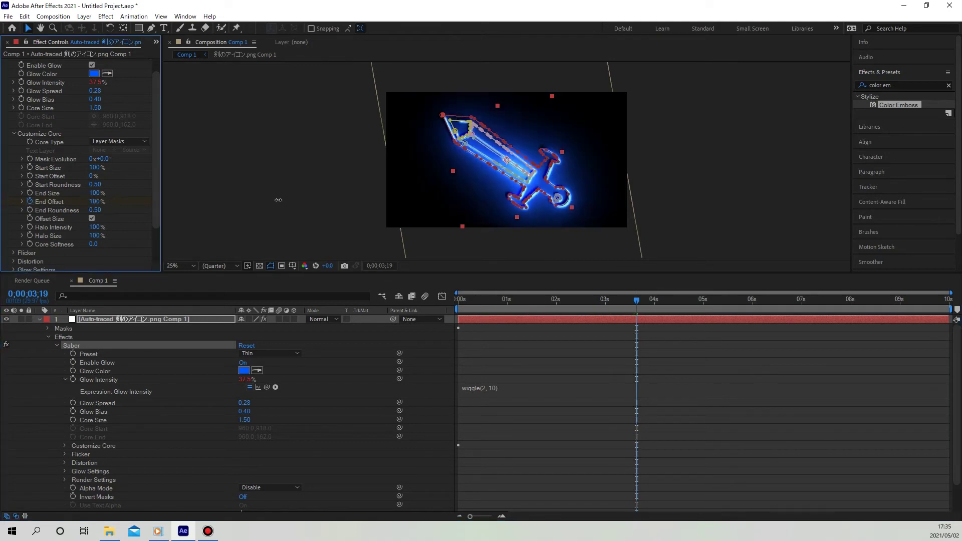
{"action": "left_click_drag", "start_coordinate": [636, 303], "coordinate": [447, 309]}
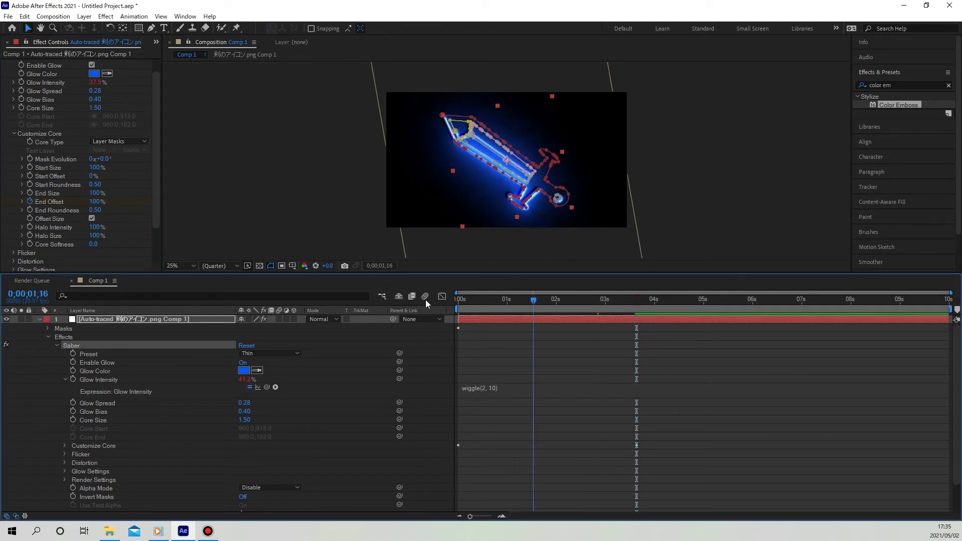
{"action": "left_click", "coordinate": [586, 336]}
{"action": "key", "text": "space"}
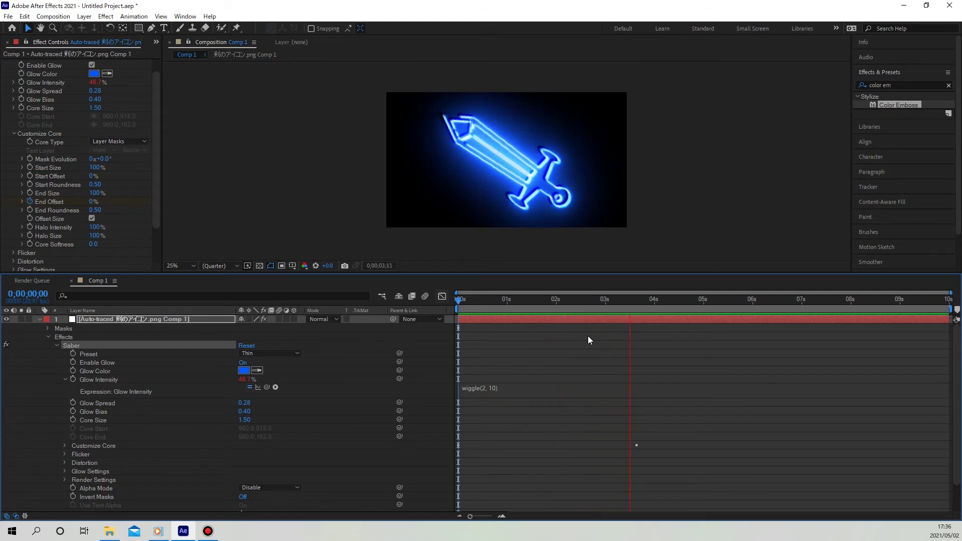
{"action": "key", "text": "space"}
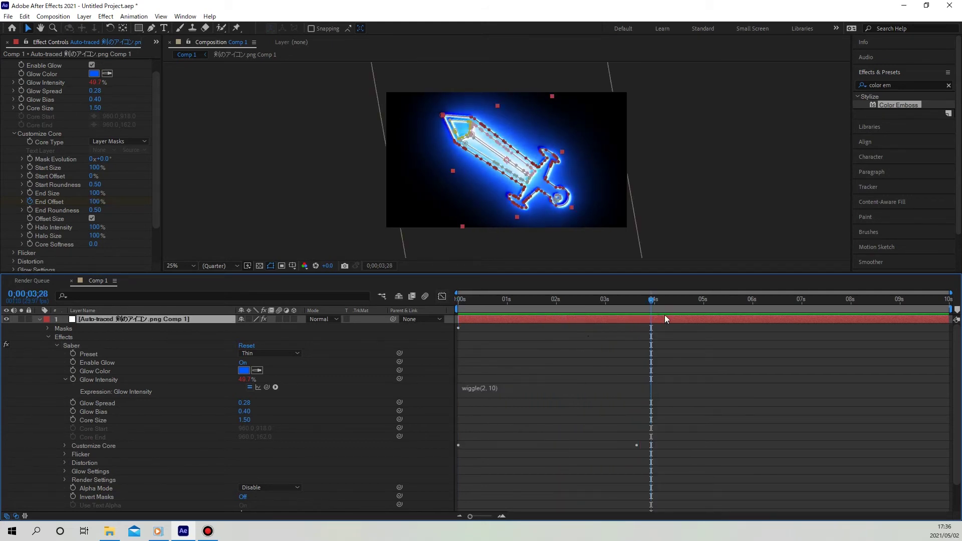
Shift the final End Offset keyframe slightly earlier and replay the draw-on
{"action": "key", "text": "u"}
{"action": "left_click_drag", "start_coordinate": [638, 422], "coordinate": [610, 417]}
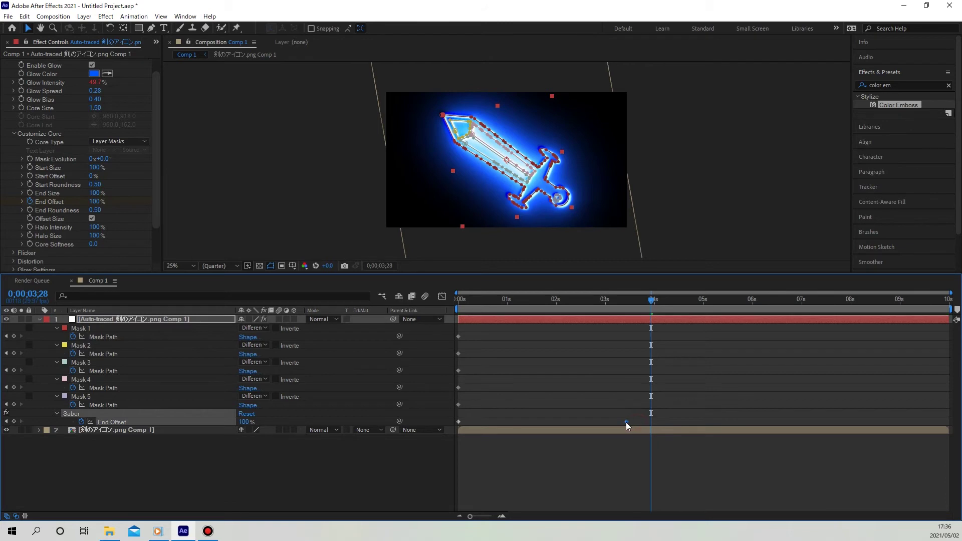
{"action": "key", "text": "Home"}
{"action": "key", "text": "space"}
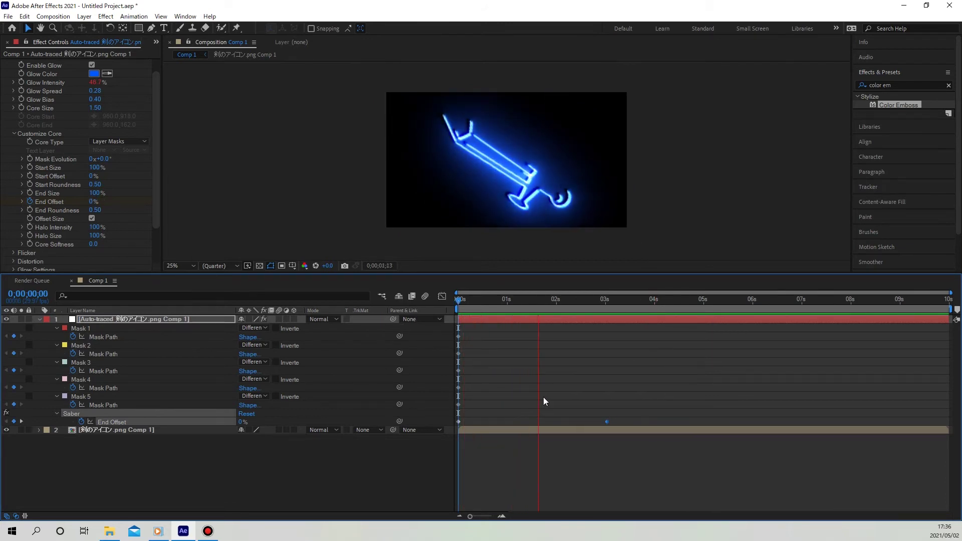
{"action": "key", "text": "space"}
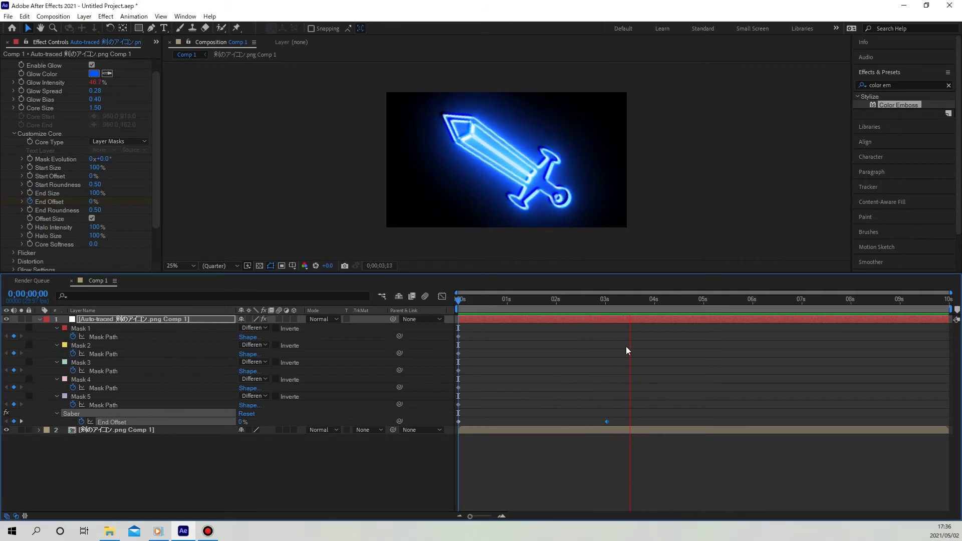
{"action": "left_click_drag", "start_coordinate": [606, 422], "coordinate": [597, 422]}
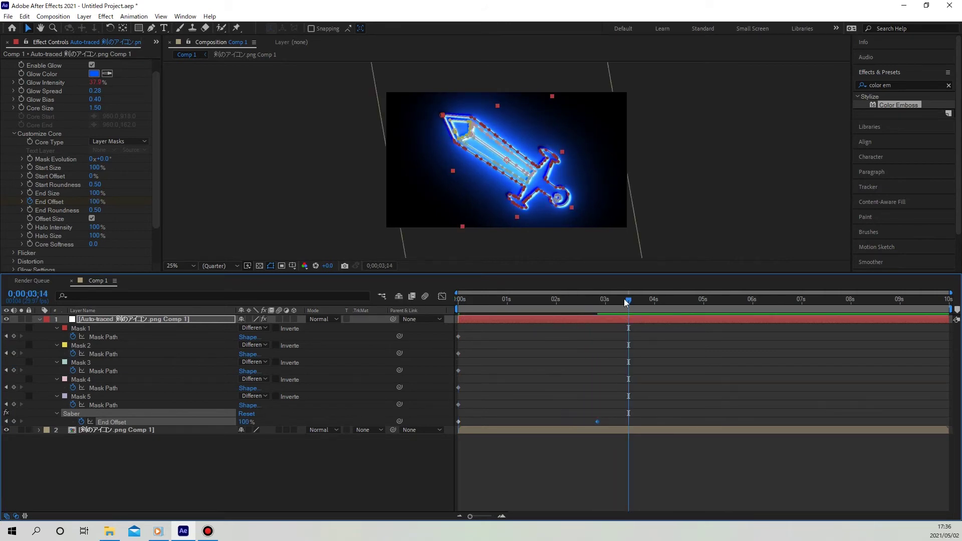
{"action": "key", "text": "Home"}
Duplicate the auto-traced sword layer with Ctrl+D
{"action": "left_click", "coordinate": [260, 484]}
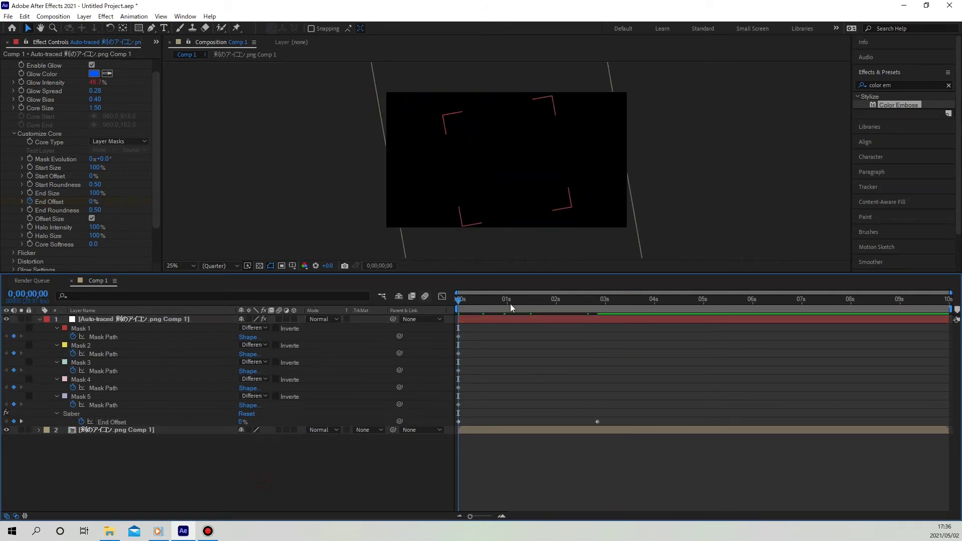
{"action": "left_click", "coordinate": [528, 303]}
{"action": "left_click", "coordinate": [184, 318]}
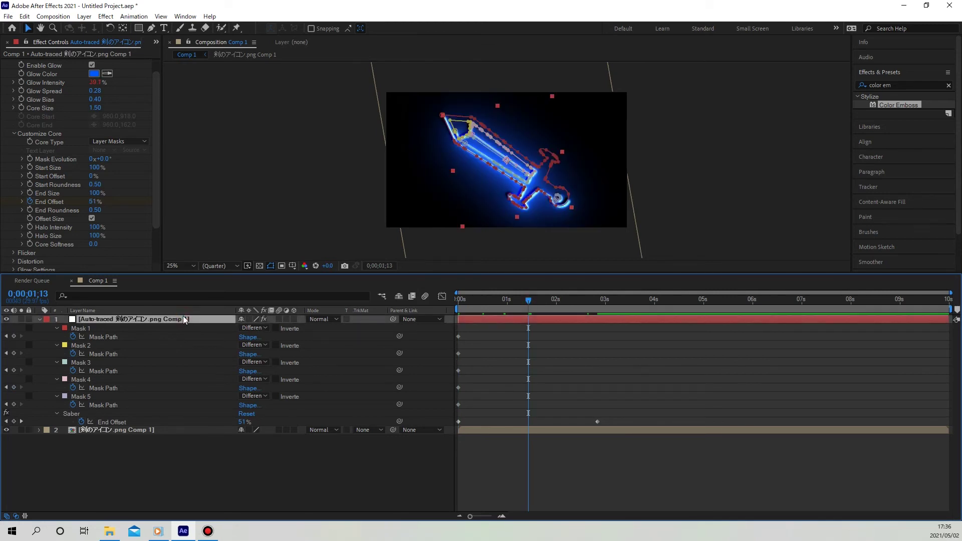
{"action": "key", "text": "ctrl+d"}
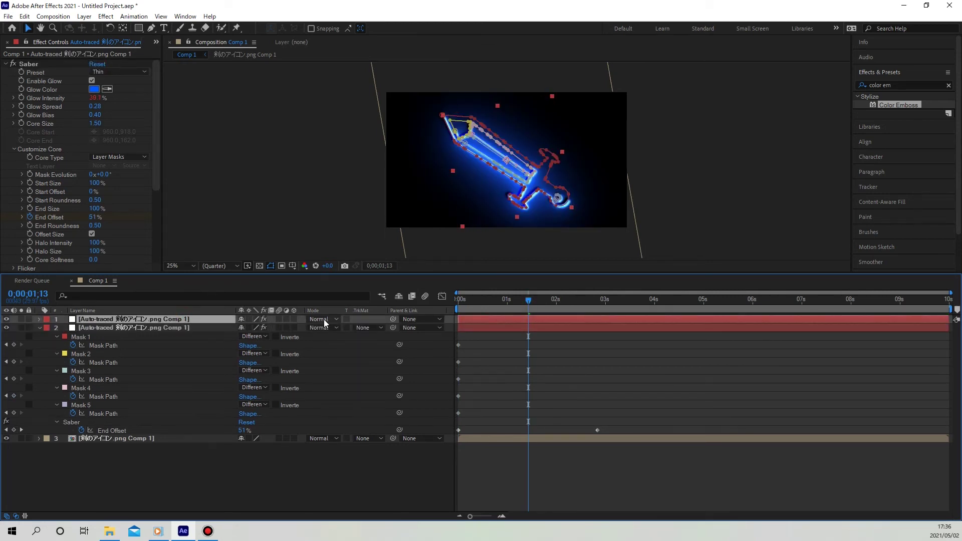
Set the copy's blend mode to Screen and its Saber glow to pink (D41681)
{"action": "left_click", "coordinate": [331, 320]}
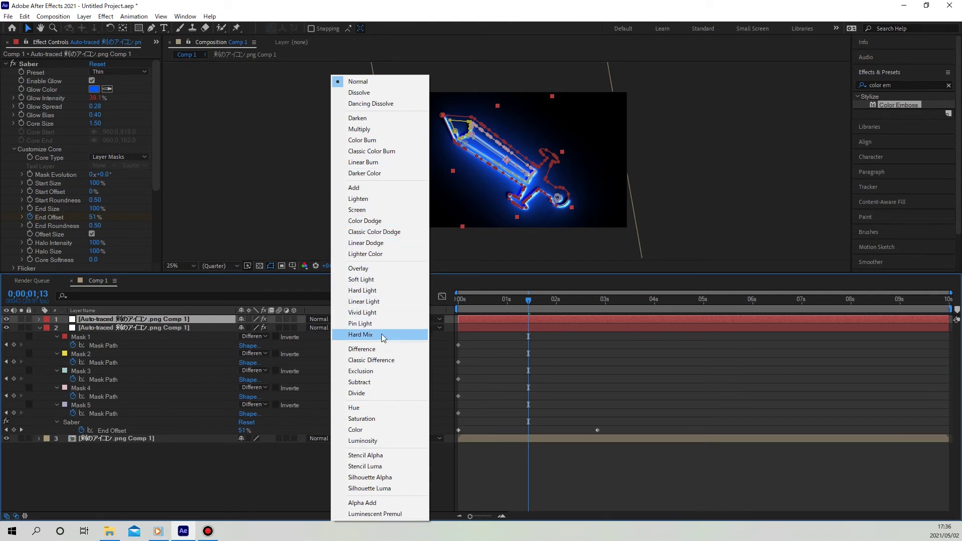
{"action": "left_click", "coordinate": [385, 210]}
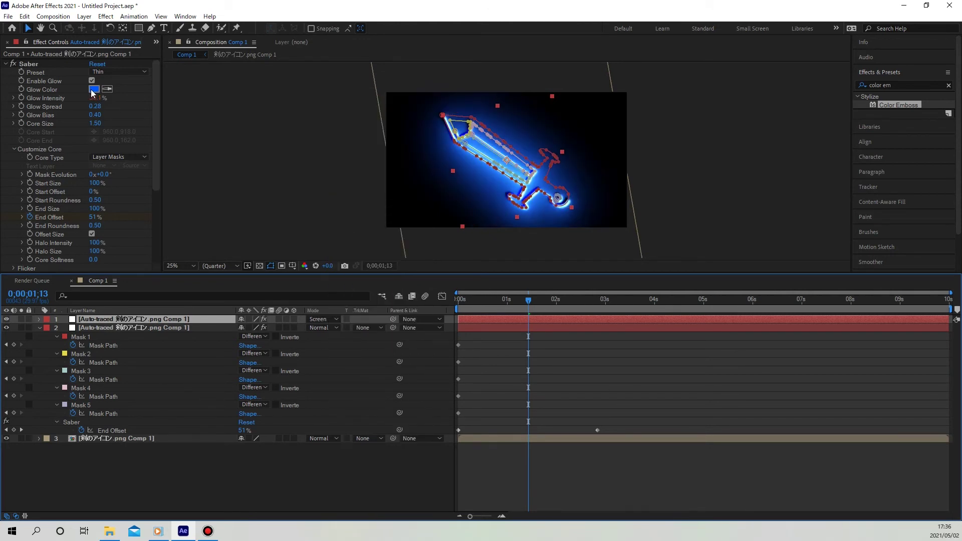
{"action": "left_click", "coordinate": [93, 89]}
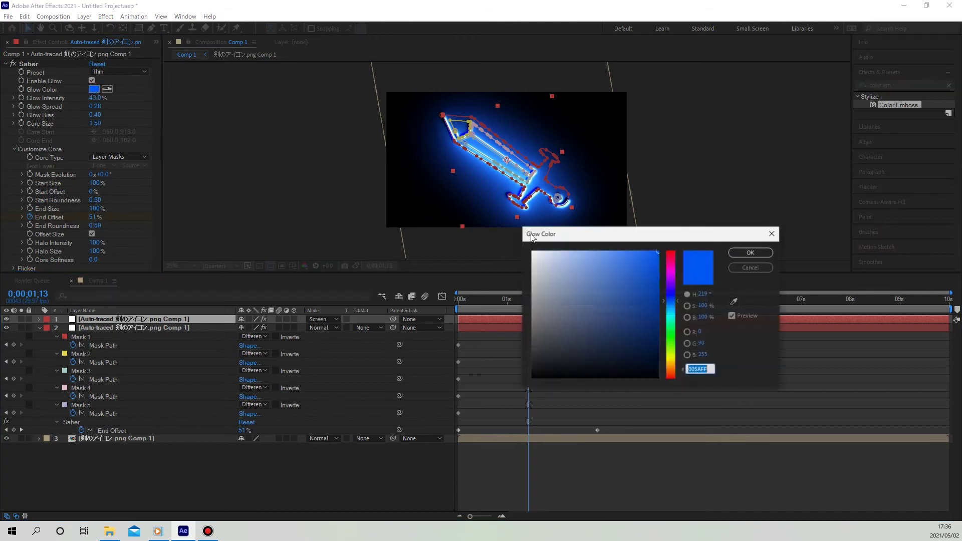
{"action": "left_click_drag", "start_coordinate": [667, 285], "coordinate": [672, 267]}
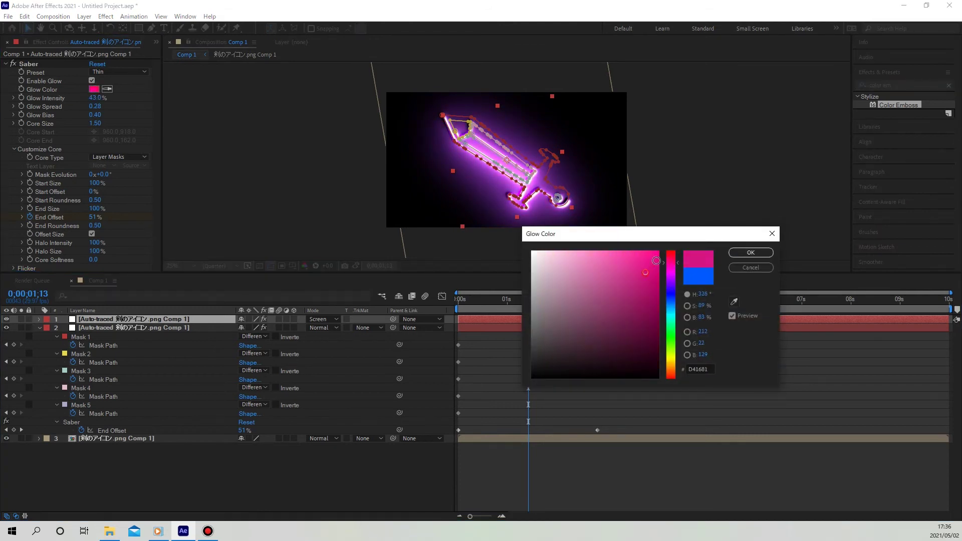
{"action": "left_click", "coordinate": [750, 253]}
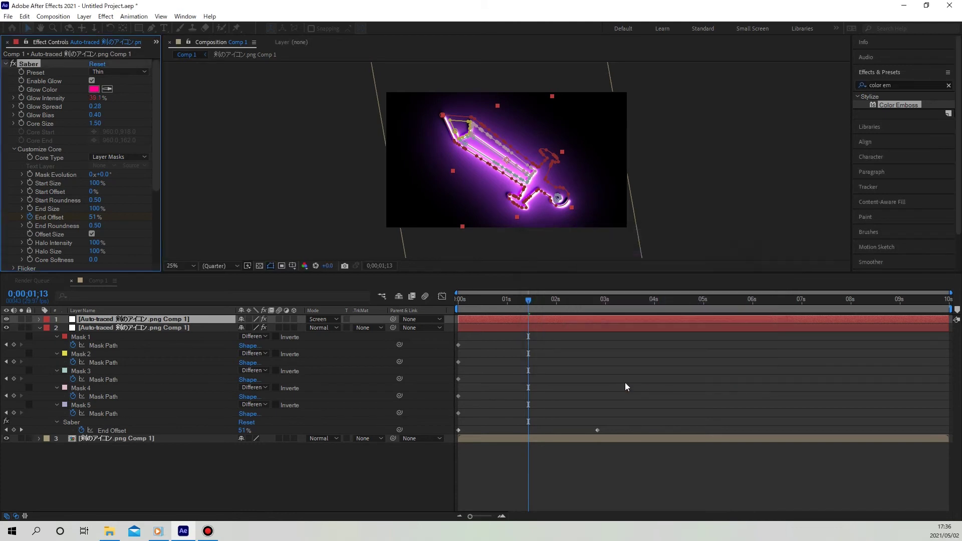
Scrub the animation comparing blue and pink layers, then select the pink copy at 3;02
{"action": "mouse_move", "coordinate": [530, 302]}
{"action": "left_mouse_down"}
{"action": "mouse_move", "coordinate": [496, 308]}
{"action": "mouse_move", "coordinate": [609, 301]}
{"action": "left_mouse_up"}
{"action": "left_click", "coordinate": [509, 319]}
{"action": "left_click", "coordinate": [569, 328]}
{"action": "left_click", "coordinate": [185, 320]}
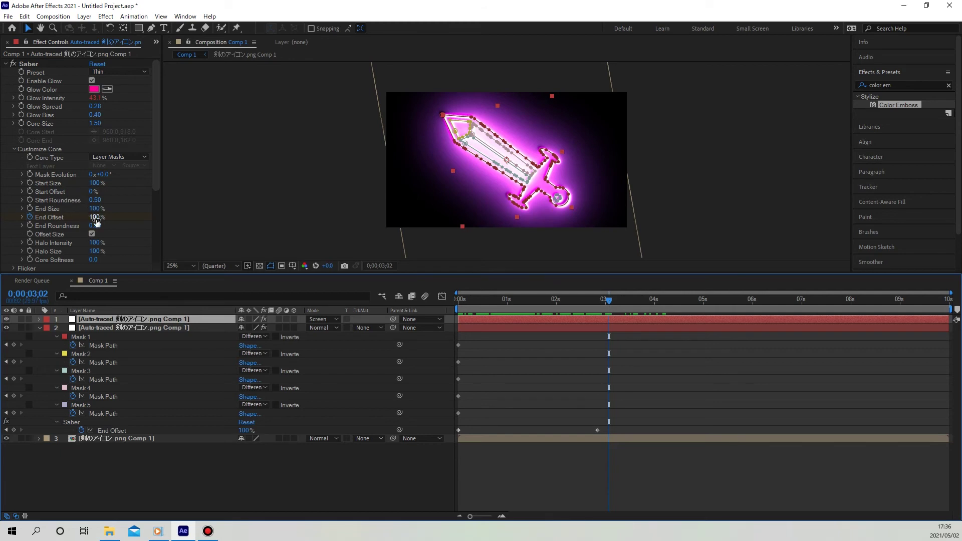
Set the pink copy's End Offset to 0% and slide its layer to start near 3 seconds
{"action": "left_click_drag", "start_coordinate": [96, 219], "coordinate": [8, 213]}
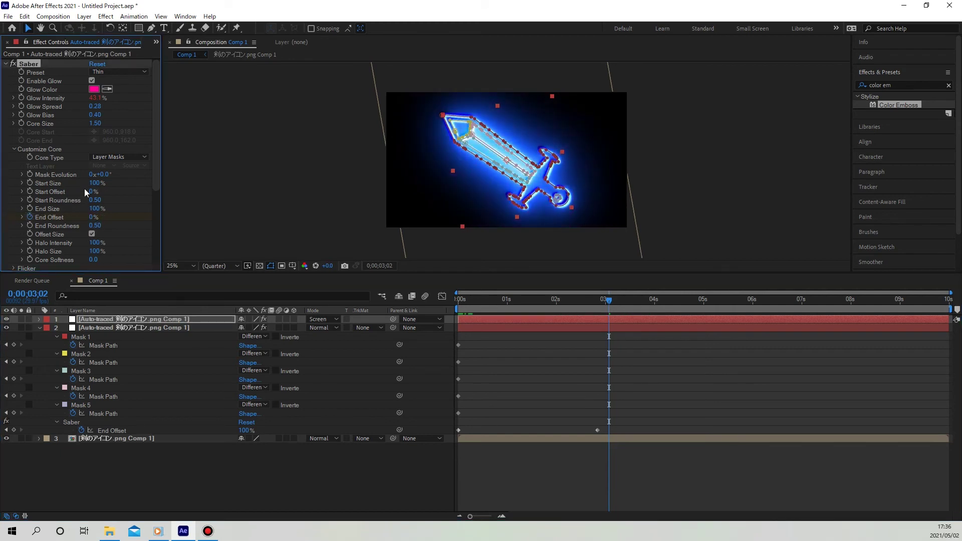
{"action": "left_click_drag", "start_coordinate": [609, 303], "coordinate": [410, 306]}
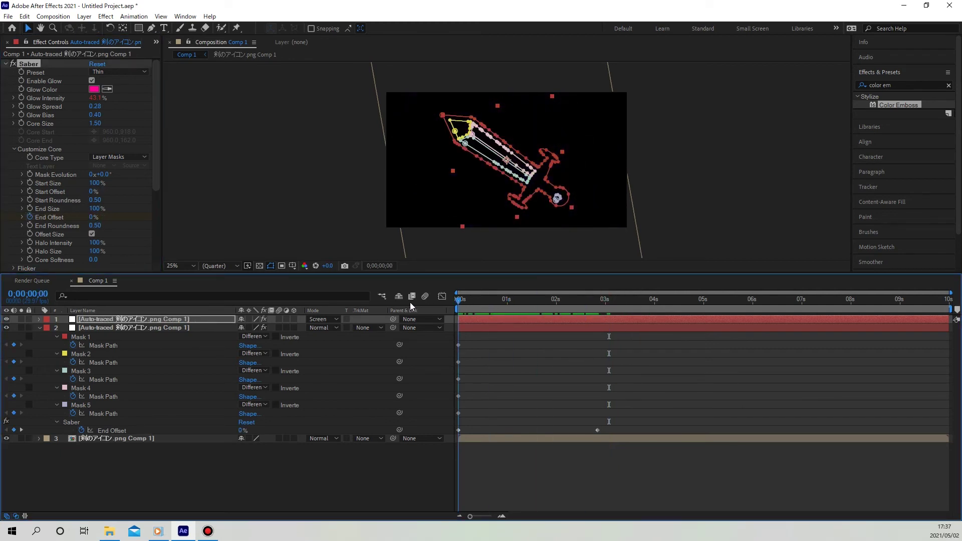
{"action": "mouse_move", "coordinate": [475, 310]}
{"action": "left_mouse_down"}
{"action": "mouse_move", "coordinate": [620, 323]}
{"action": "mouse_move", "coordinate": [593, 326]}
{"action": "mouse_move", "coordinate": [795, 319]}
{"action": "left_mouse_up"}
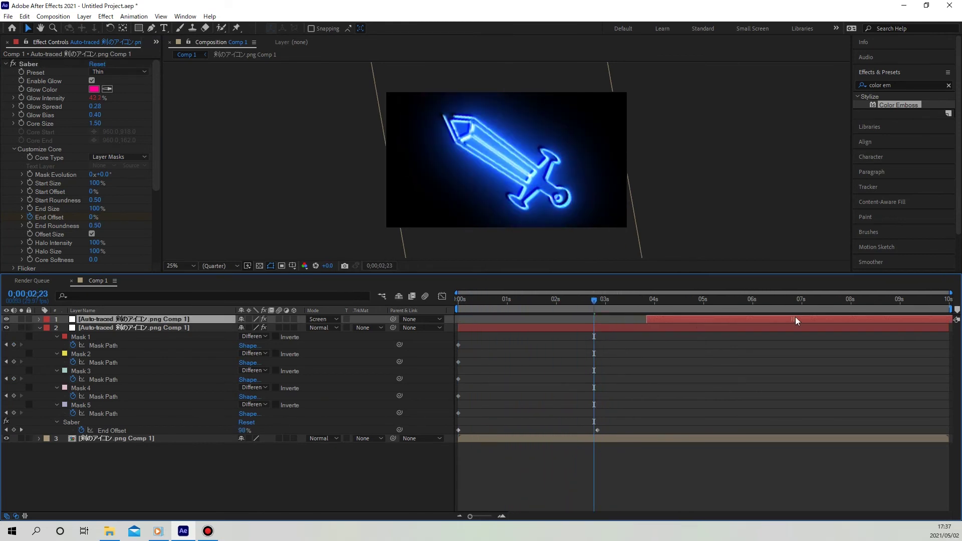
{"action": "left_click_drag", "start_coordinate": [593, 304], "coordinate": [593, 307]}
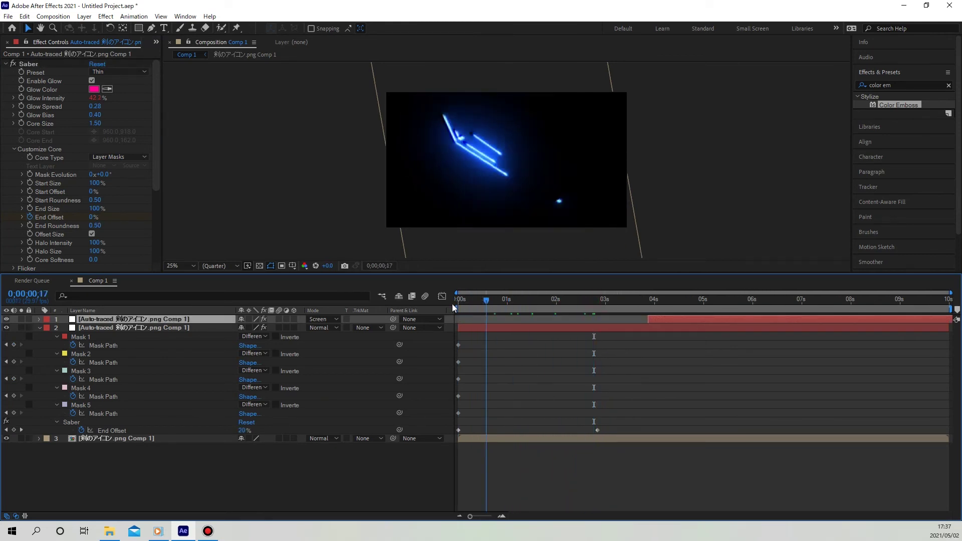
{"action": "left_click_drag", "start_coordinate": [591, 305], "coordinate": [598, 304]}
{"action": "mouse_move", "coordinate": [659, 321]}
{"action": "left_mouse_down"}
{"action": "mouse_move", "coordinate": [616, 319]}
{"action": "mouse_move", "coordinate": [744, 311]}
{"action": "left_mouse_up"}
{"action": "left_click", "coordinate": [606, 303]}
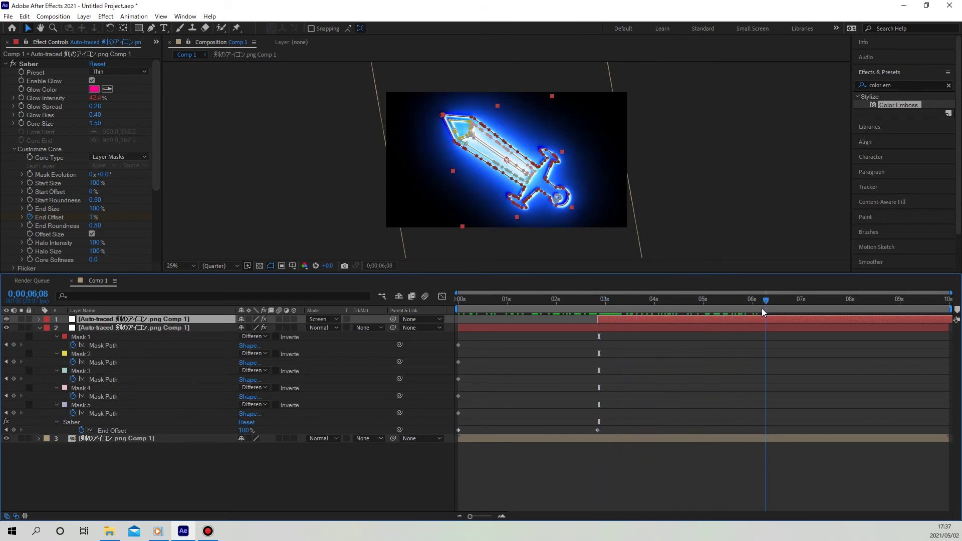
{"action": "left_click_drag", "start_coordinate": [743, 311], "coordinate": [741, 312]}
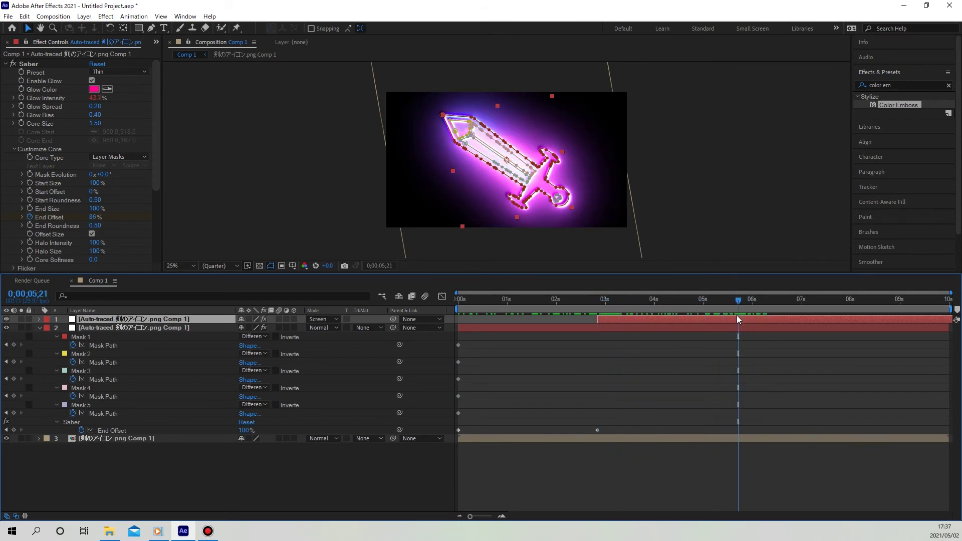
Replace the old End Offset keyframe with End Offset 100% at 0;00;05;22
{"action": "key", "text": "u"}
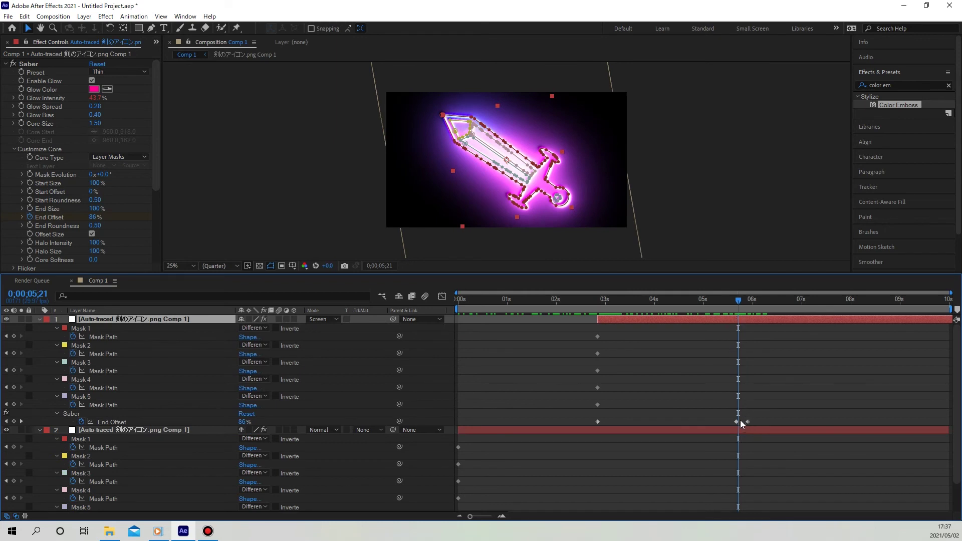
{"action": "left_click", "coordinate": [739, 421]}
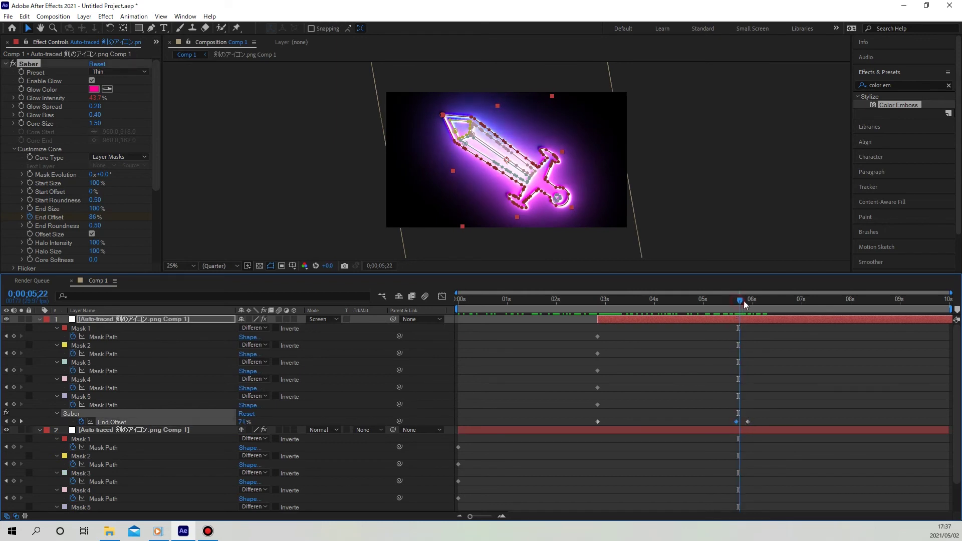
{"action": "left_click", "coordinate": [746, 304]}
{"action": "left_click", "coordinate": [733, 421]}
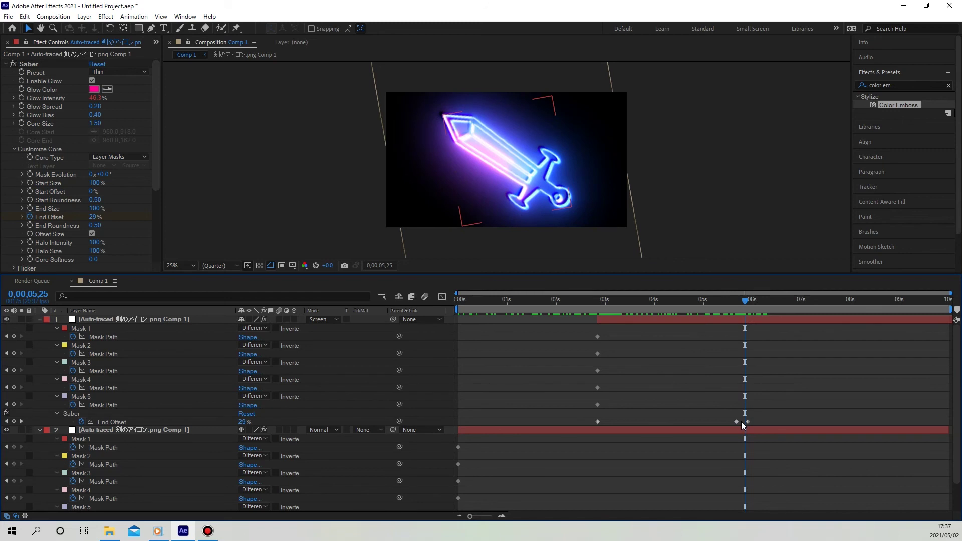
{"action": "left_click", "coordinate": [738, 422]}
{"action": "left_click_drag", "start_coordinate": [739, 423], "coordinate": [747, 422]}
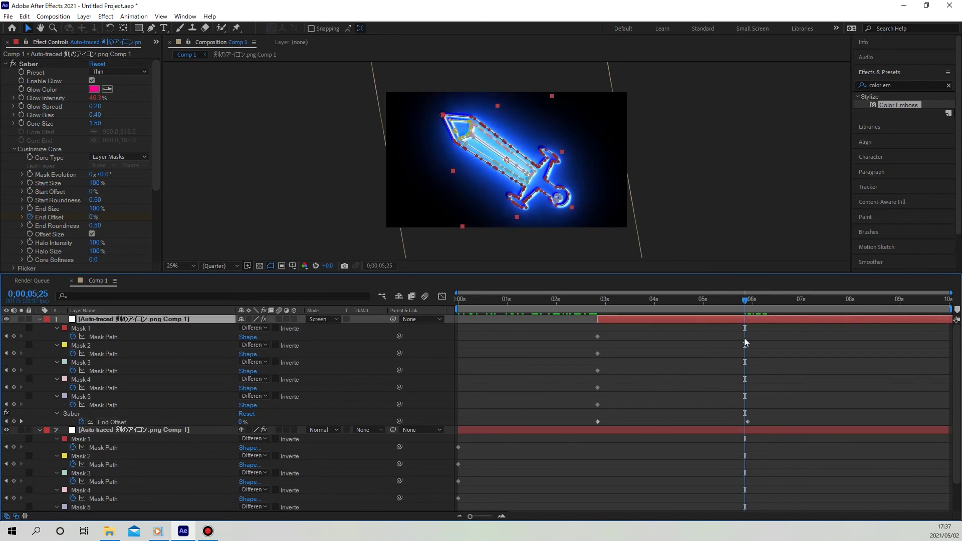
{"action": "left_click_drag", "start_coordinate": [749, 303], "coordinate": [729, 303]}
{"action": "left_click", "coordinate": [748, 422]}
{"action": "key", "text": "Delete"}
{"action": "left_click_drag", "start_coordinate": [739, 305], "coordinate": [740, 304]}
{"action": "left_click_drag", "start_coordinate": [110, 217], "coordinate": [166, 217]}
Preview the pink write-on, tweak the pink glow intensity, and play the full animation
{"action": "left_click_drag", "start_coordinate": [740, 301], "coordinate": [642, 307]}
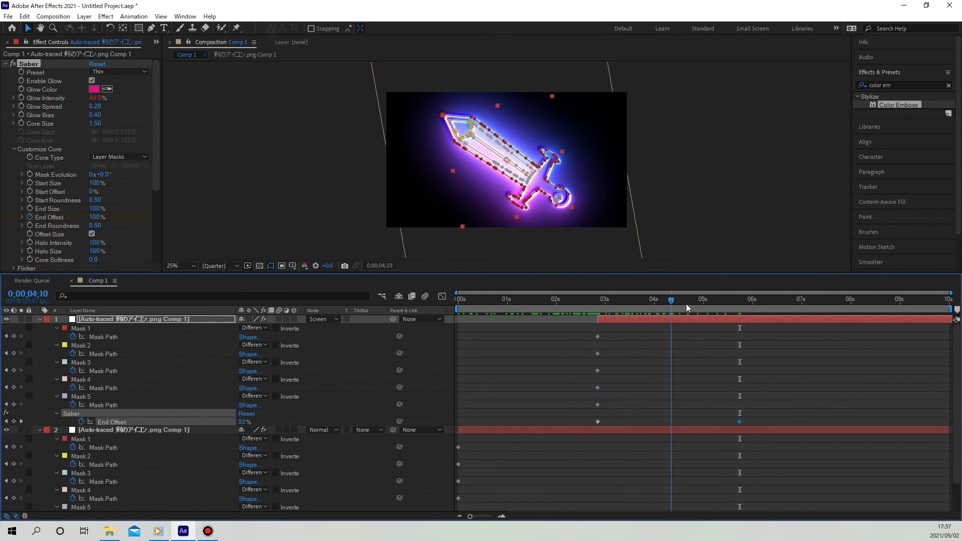
{"action": "mouse_move", "coordinate": [642, 308]}
{"action": "left_mouse_down"}
{"action": "mouse_move", "coordinate": [771, 303]}
{"action": "mouse_move", "coordinate": [716, 316]}
{"action": "left_mouse_up"}
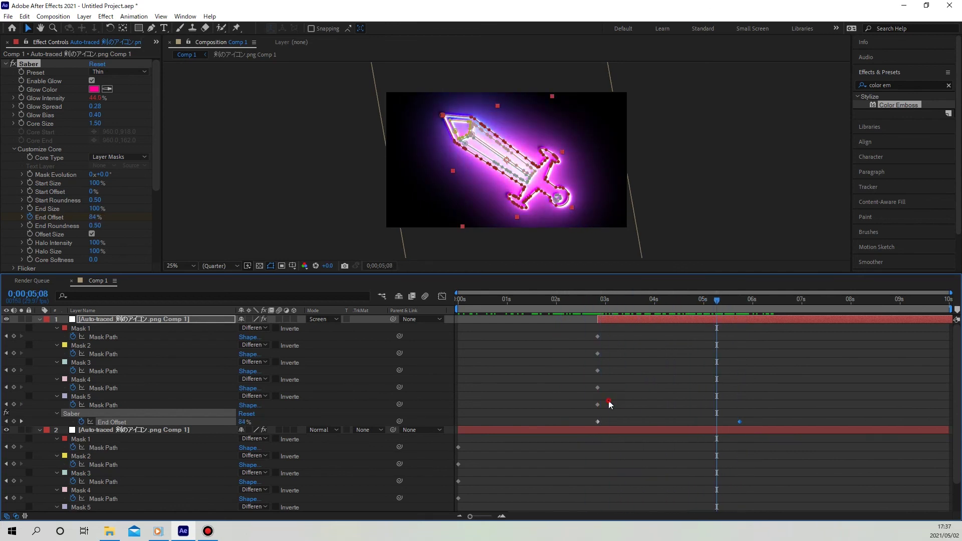
{"action": "left_click", "coordinate": [618, 384]}
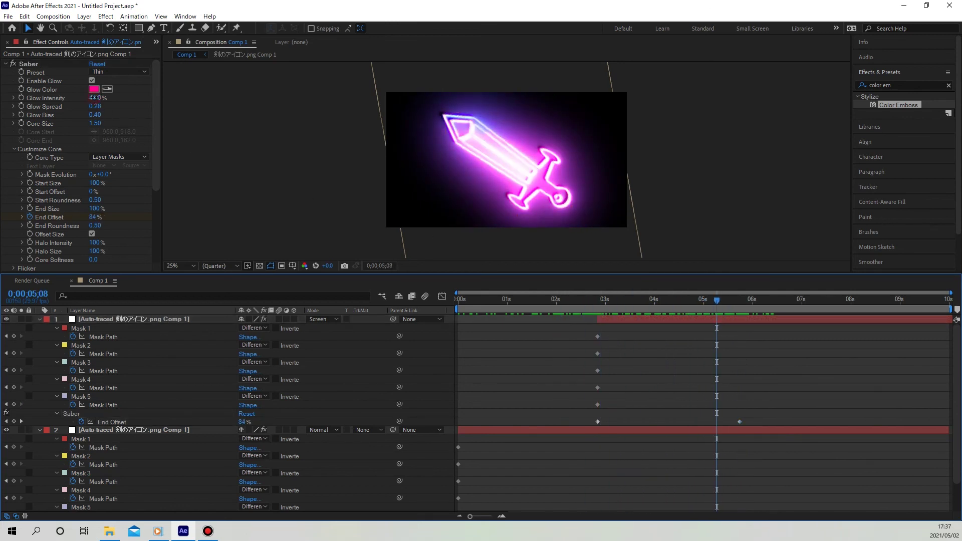
{"action": "left_click_drag", "start_coordinate": [92, 98], "coordinate": [87, 98]}
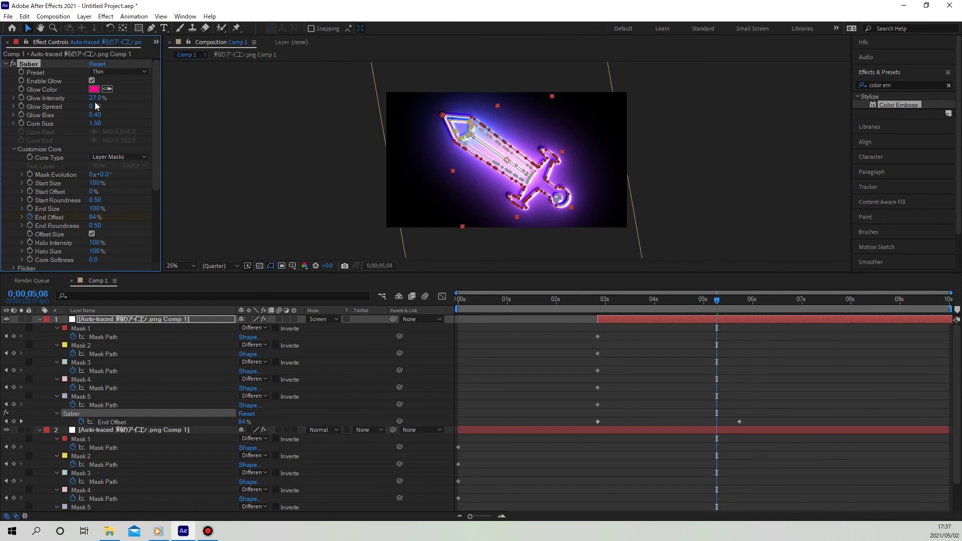
{"action": "left_click", "coordinate": [634, 463]}
{"action": "left_click", "coordinate": [680, 309]}
{"action": "left_click_drag", "start_coordinate": [680, 309], "coordinate": [707, 312]}
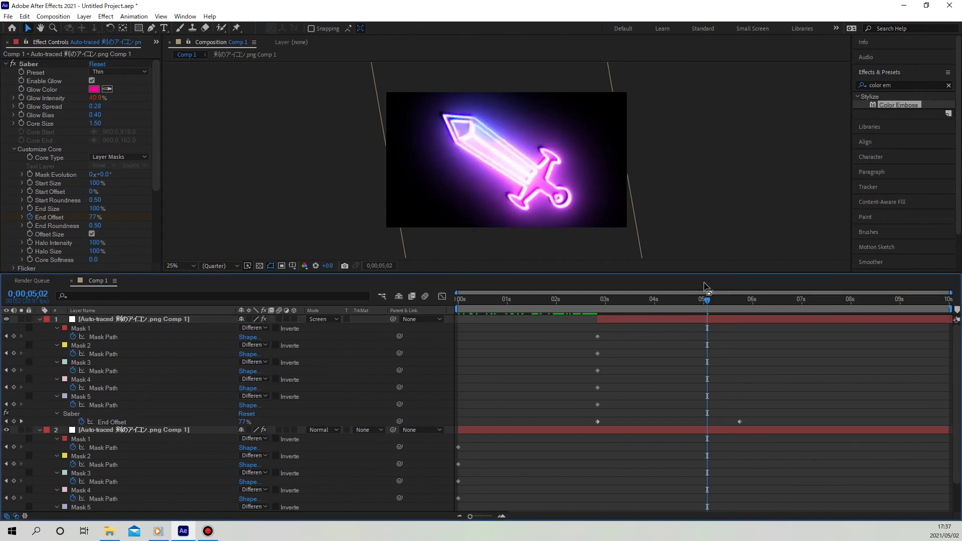
{"action": "left_click_drag", "start_coordinate": [712, 301], "coordinate": [341, 305]}
{"action": "key", "text": "space"}
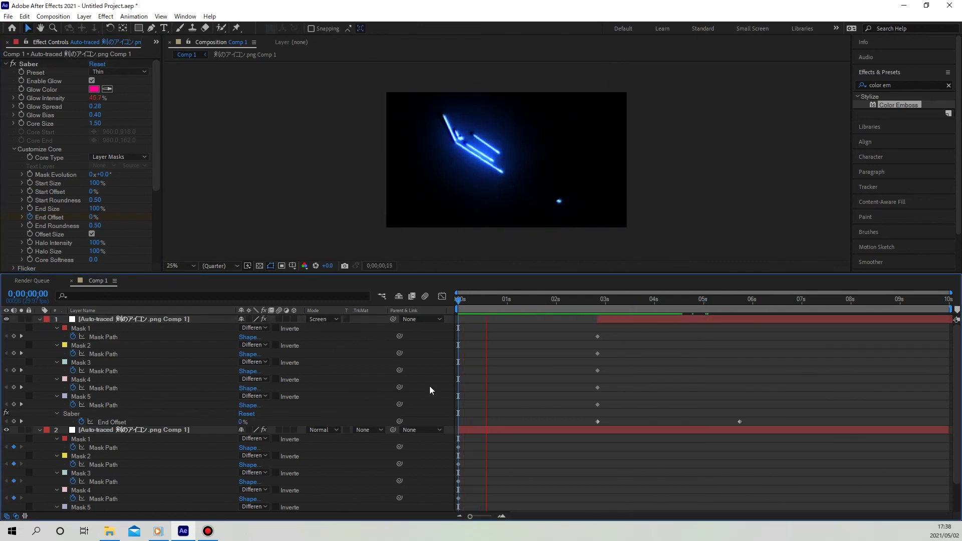